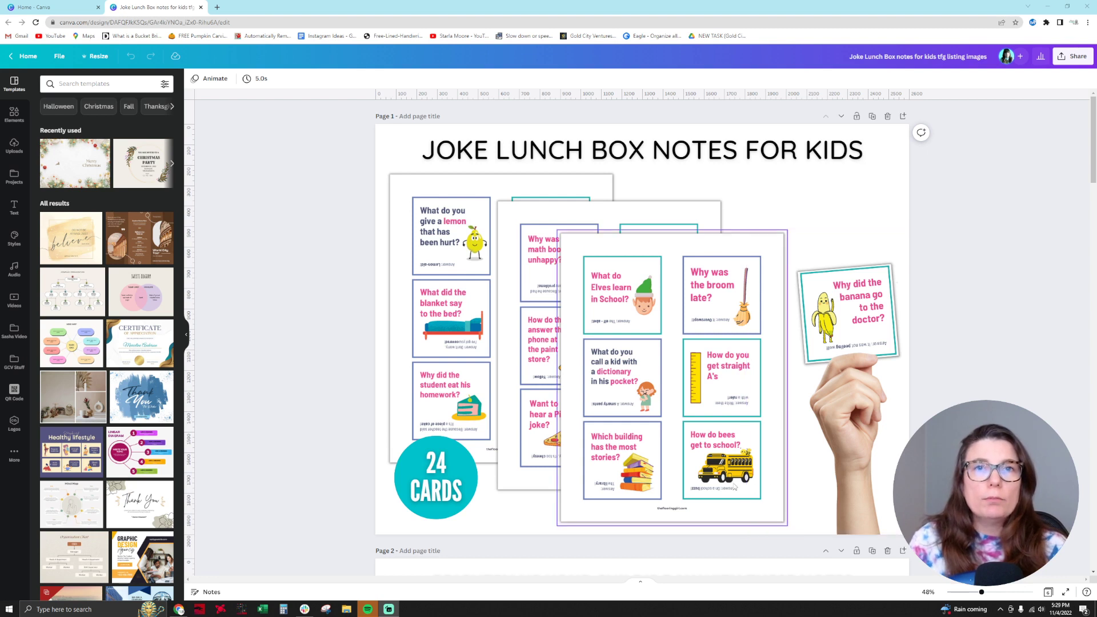
Nudge the front card sheet on page 1 slightly up-left, then slightly right and down.
{"action": "mouse_move", "coordinate": [705, 421]}
{"action": "left_mouse_down"}
{"action": "mouse_move", "coordinate": [738, 393]}
{"action": "mouse_move", "coordinate": [691, 404]}
{"action": "mouse_move", "coordinate": [701, 409]}
{"action": "left_mouse_up"}
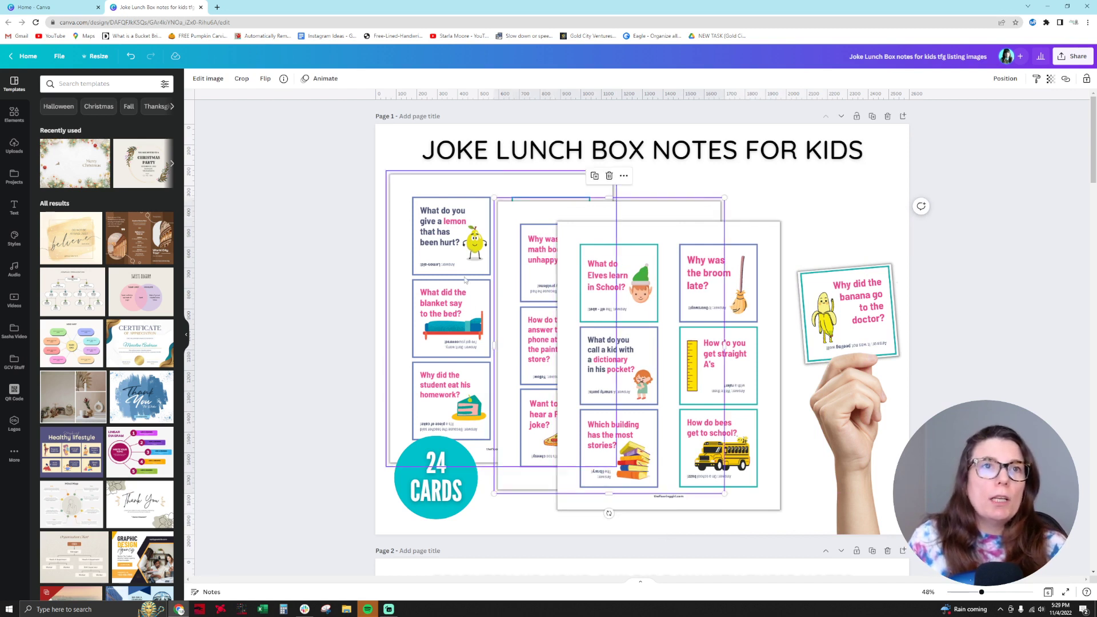
{"action": "mouse_move", "coordinate": [719, 354]}
{"action": "left_mouse_down"}
{"action": "mouse_move", "coordinate": [729, 359]}
{"action": "mouse_move", "coordinate": [716, 360]}
{"action": "left_mouse_up"}
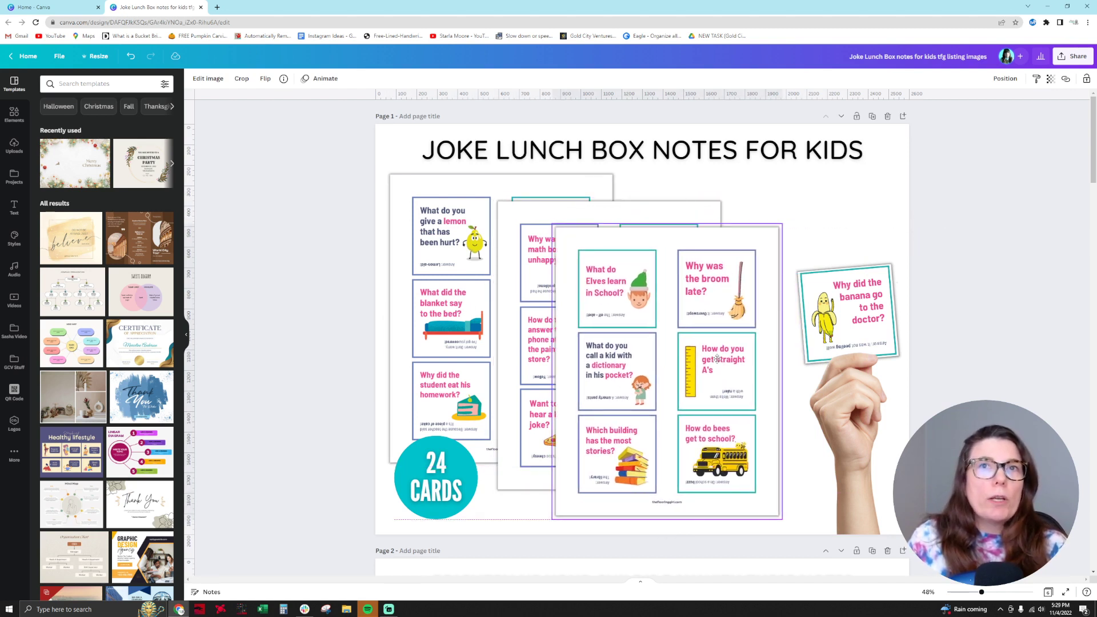
Deselect the card sheet and add a blank page after page 2.
{"action": "left_click", "coordinate": [995, 396]}
{"action": "scroll", "coordinate": [994, 395], "scroll_direction": "down", "scroll_amount": 4}
{"action": "scroll", "coordinate": [995, 395], "scroll_direction": "down", "scroll_amount": 10}
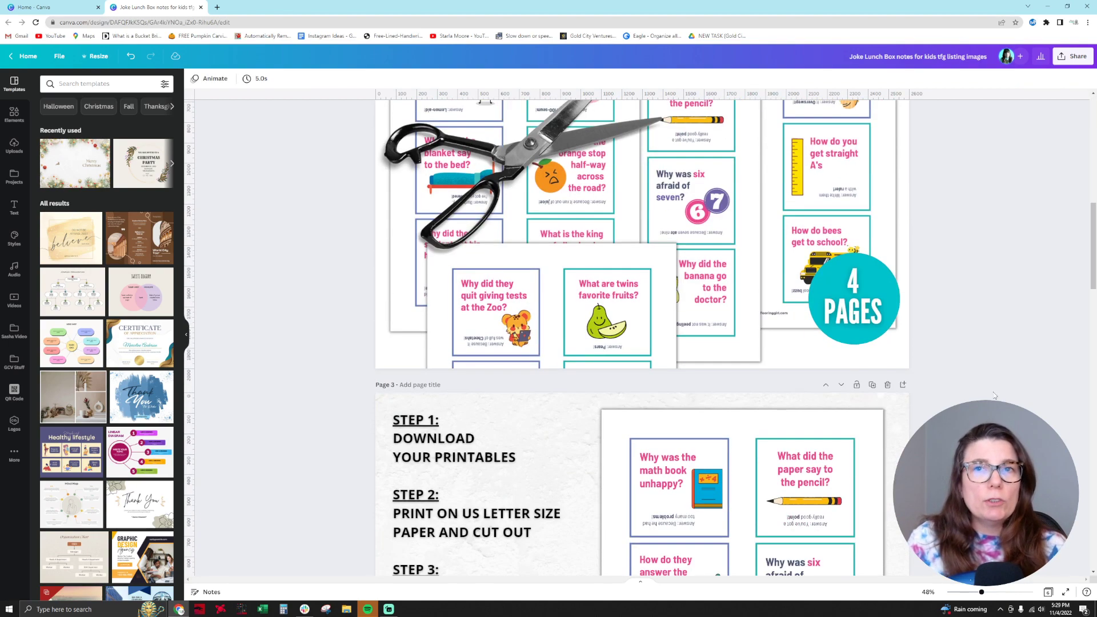
{"action": "scroll", "coordinate": [994, 395], "scroll_direction": "down", "scroll_amount": 10}
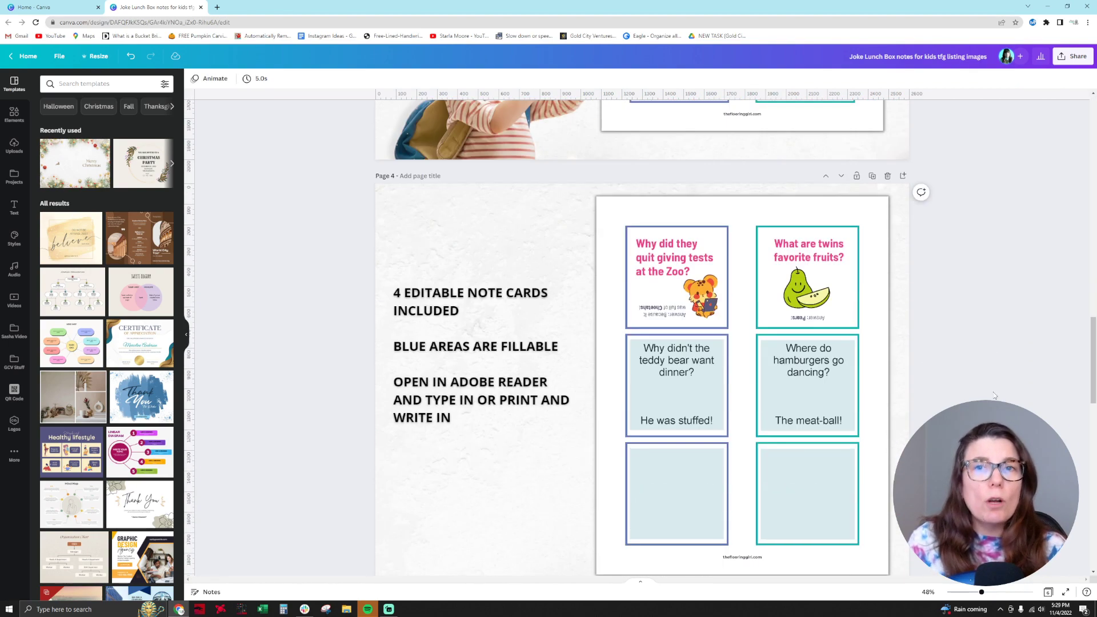
{"action": "scroll", "coordinate": [993, 392], "scroll_direction": "up", "scroll_amount": 20}
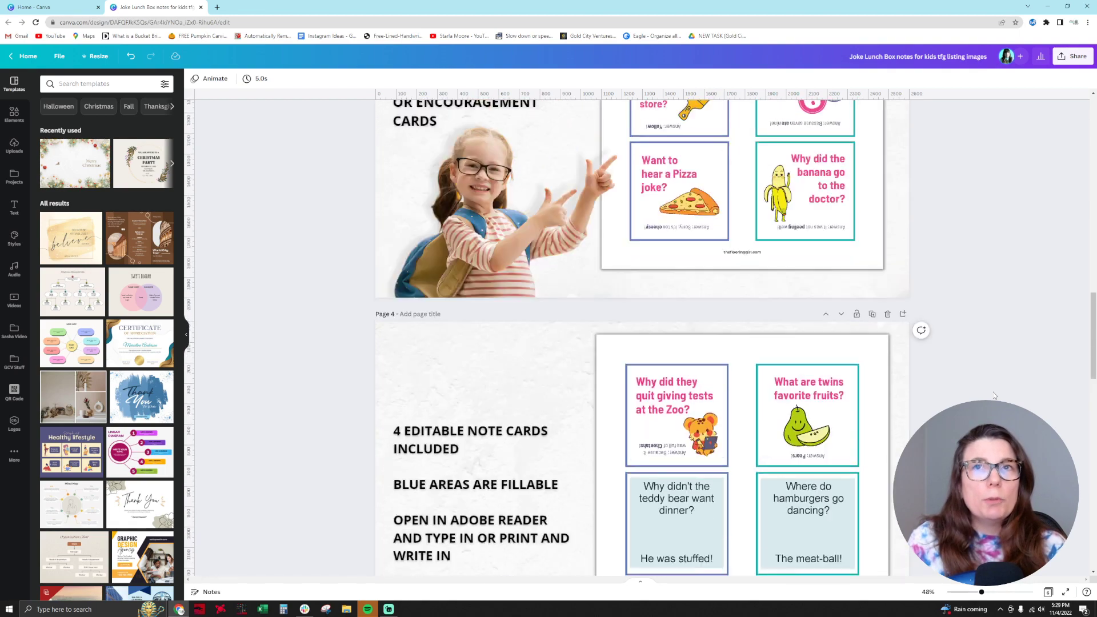
{"action": "scroll", "coordinate": [993, 392], "scroll_direction": "up", "scroll_amount": 4}
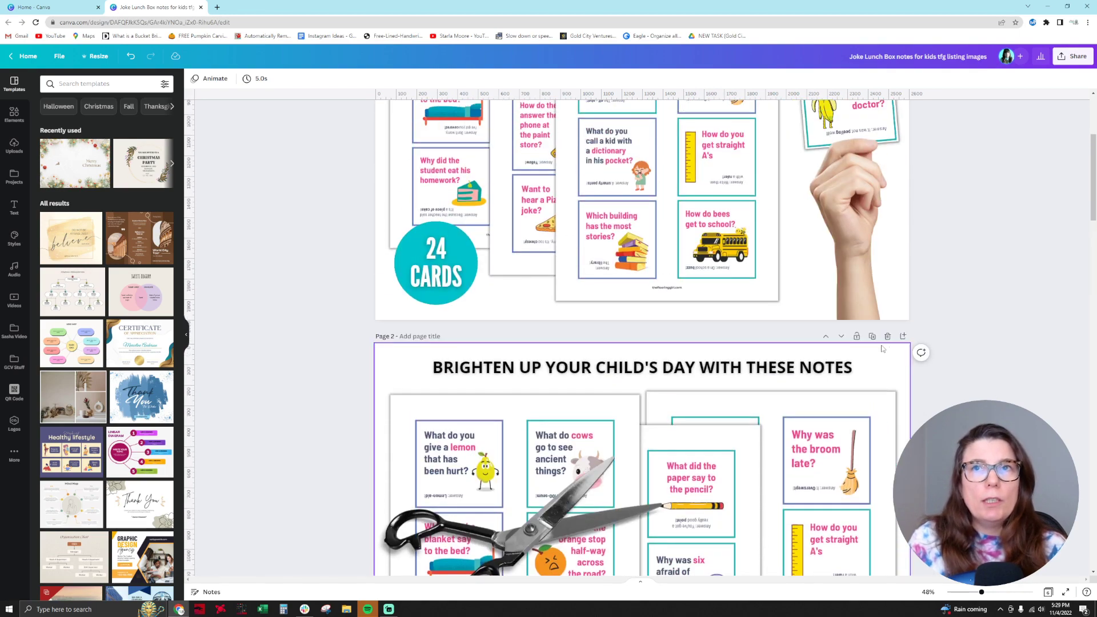
{"action": "left_click", "coordinate": [904, 337]}
Place the uploaded six-card kindness sheet on the new page, nudge it right, and show its image effects.
{"action": "scroll", "coordinate": [780, 443], "scroll_direction": "down", "scroll_amount": 5}
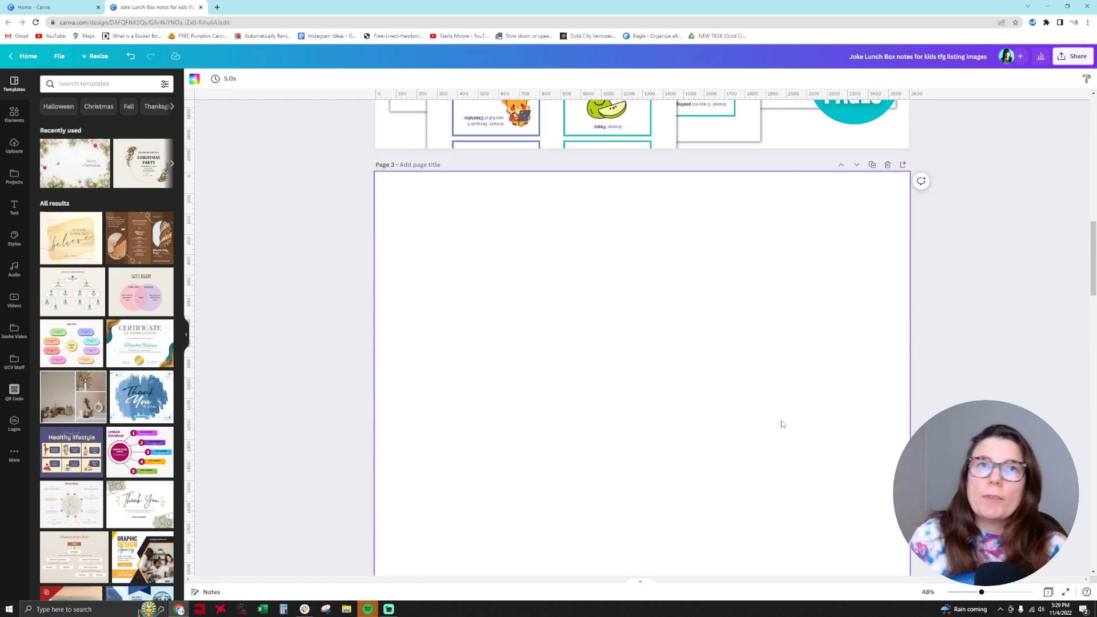
{"action": "left_click", "coordinate": [15, 145]}
{"action": "scroll", "coordinate": [154, 306], "scroll_direction": "down", "scroll_amount": 5}
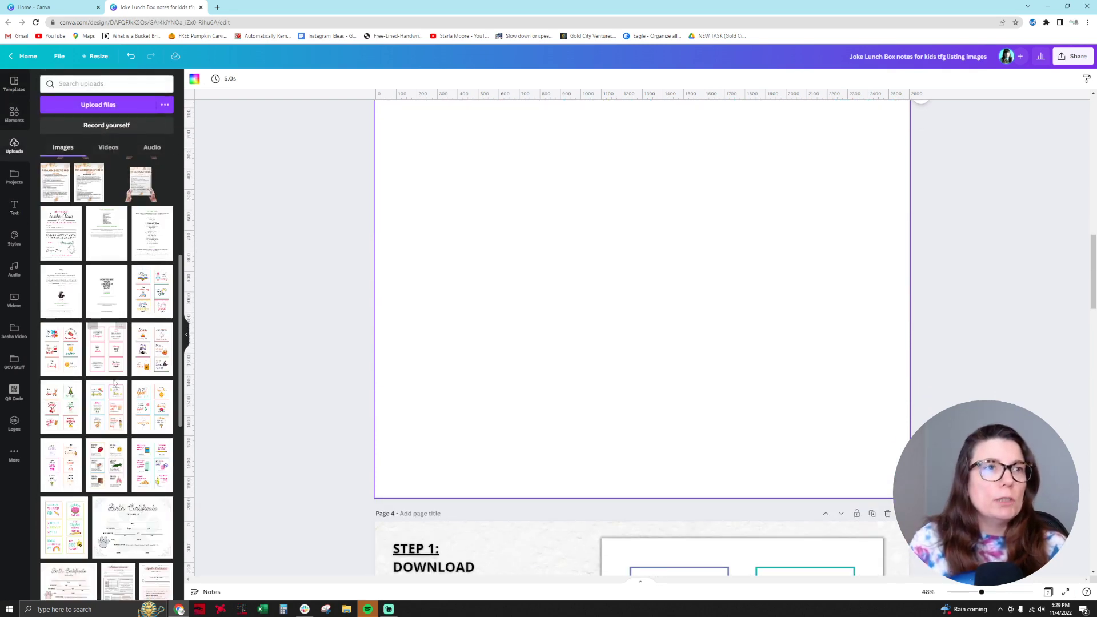
{"action": "left_click", "coordinate": [152, 291]}
{"action": "mouse_move", "coordinate": [651, 317]}
{"action": "left_mouse_down"}
{"action": "mouse_move", "coordinate": [684, 319]}
{"action": "mouse_move", "coordinate": [664, 317]}
{"action": "left_mouse_up"}
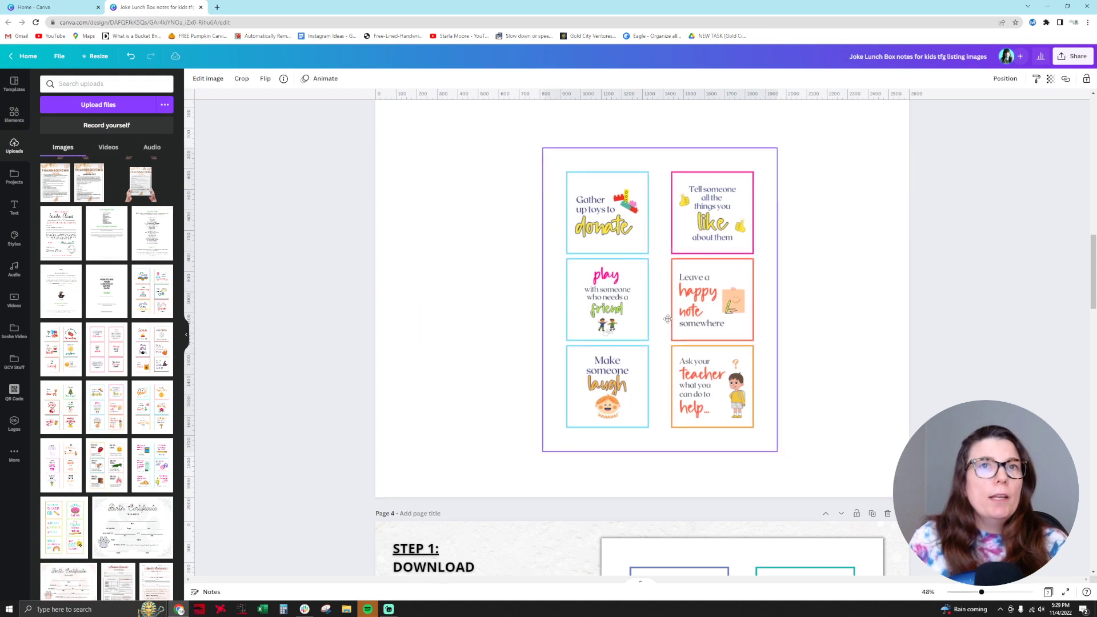
{"action": "left_click", "coordinate": [207, 80]}
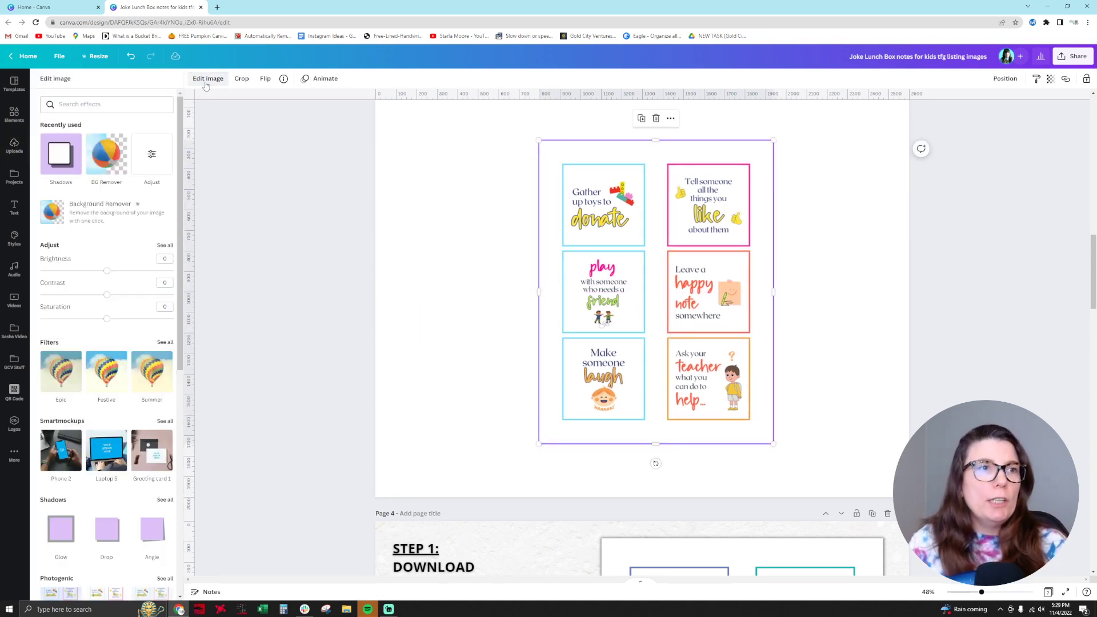
Browse all Smartmockups categories, such as cards, frames, books and mugs, for the kindness card sheet.
{"action": "left_click", "coordinate": [164, 421]}
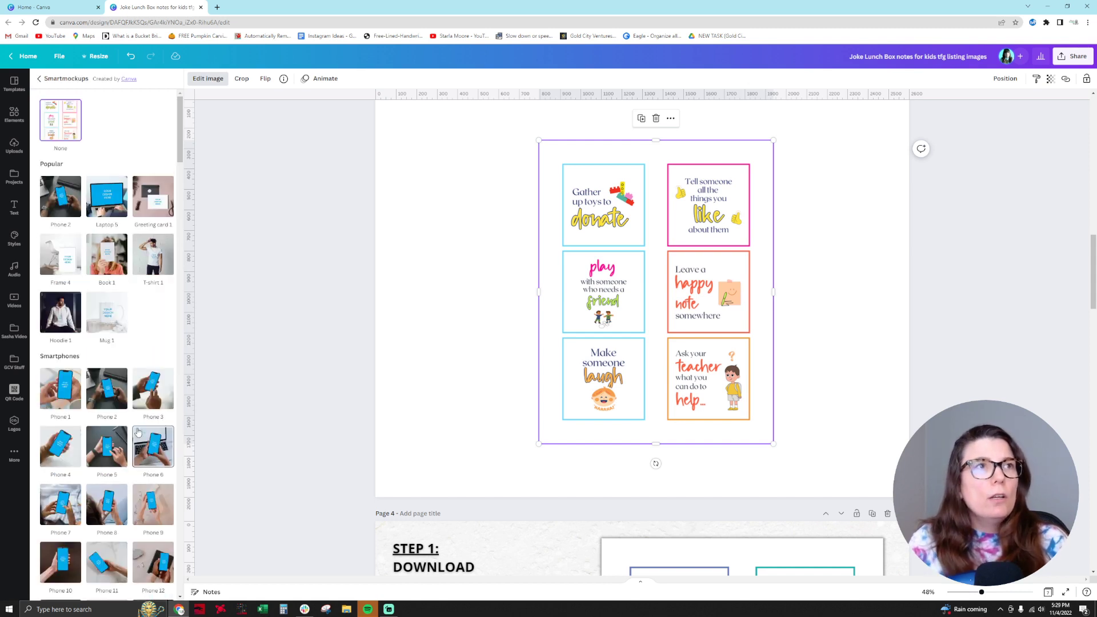
{"action": "scroll", "coordinate": [138, 432], "scroll_direction": "down", "scroll_amount": 7}
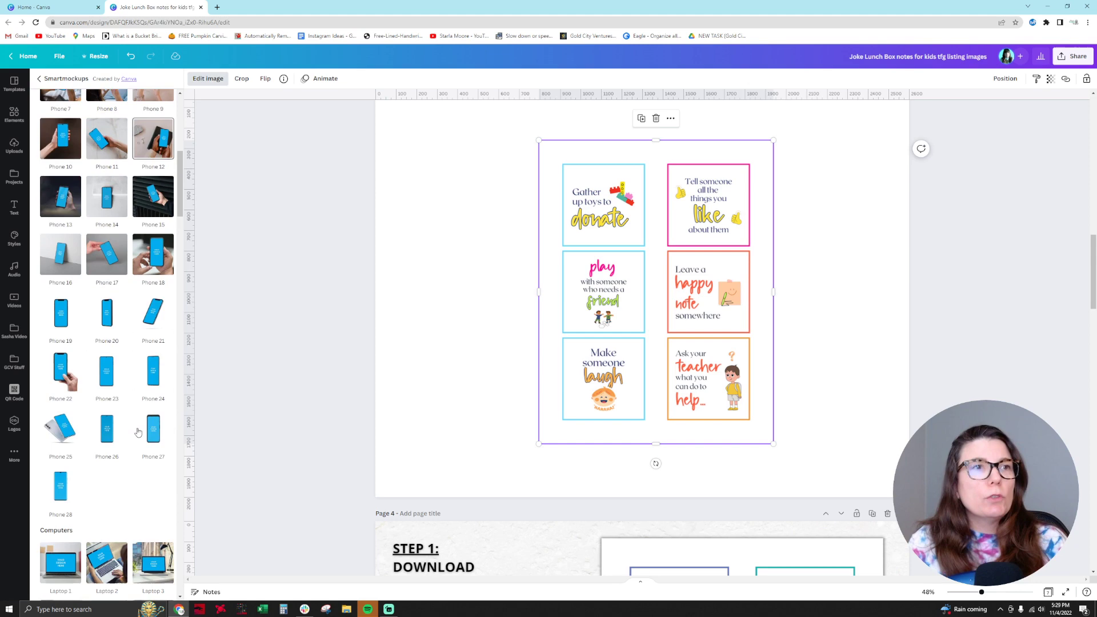
{"action": "scroll", "coordinate": [138, 432], "scroll_direction": "up", "scroll_amount": 5}
{"action": "scroll", "coordinate": [137, 433], "scroll_direction": "up", "scroll_amount": 3}
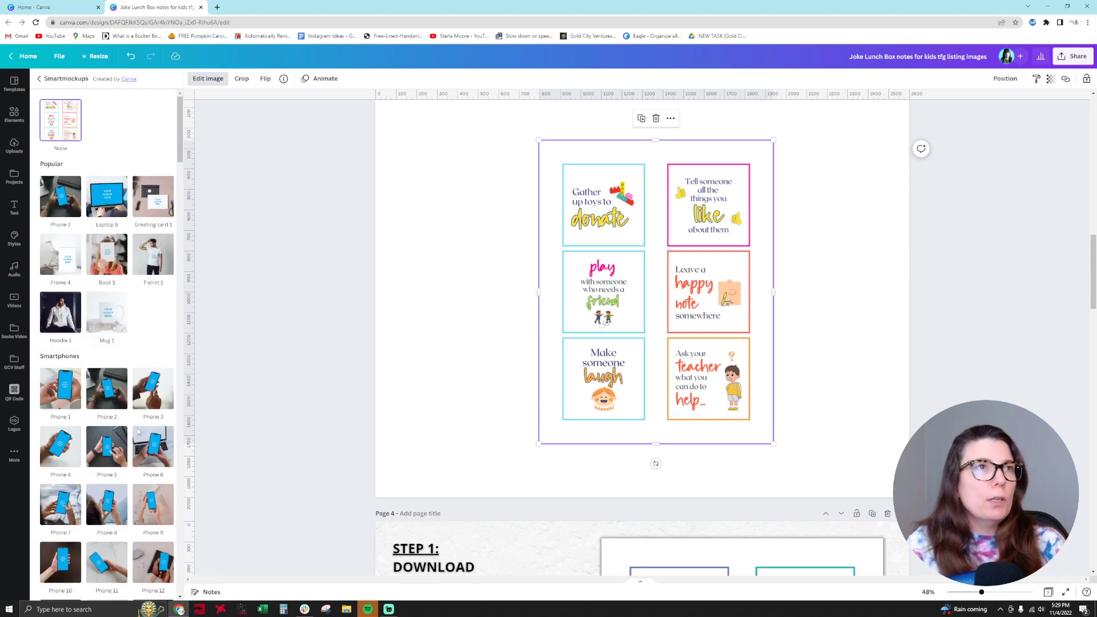
{"action": "scroll", "coordinate": [138, 432], "scroll_direction": "down", "scroll_amount": 10}
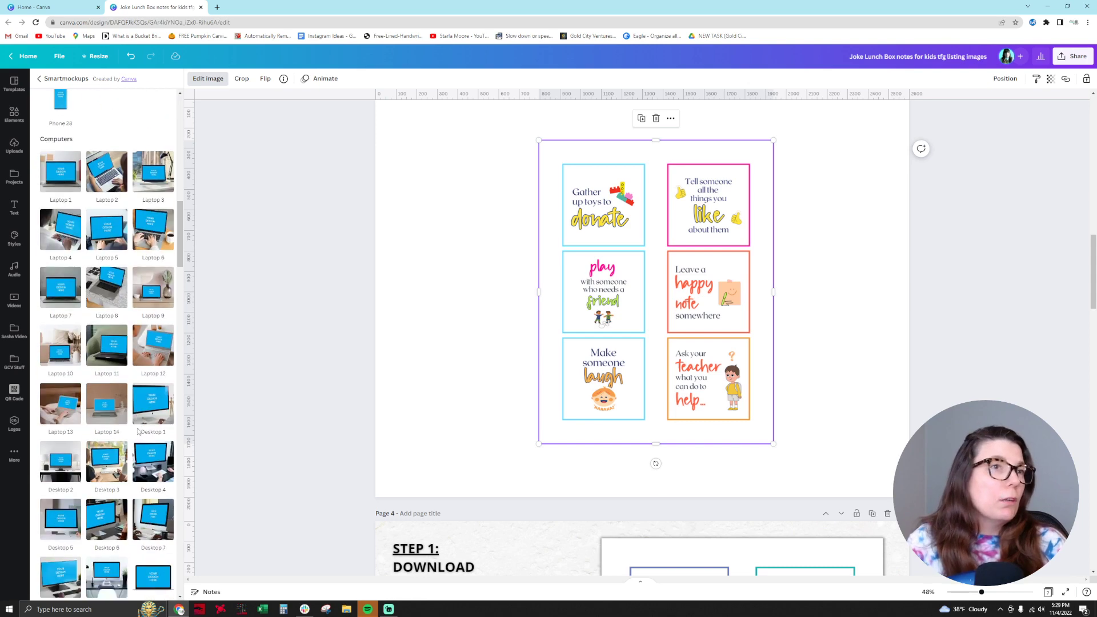
{"action": "scroll", "coordinate": [138, 432], "scroll_direction": "down", "scroll_amount": 8}
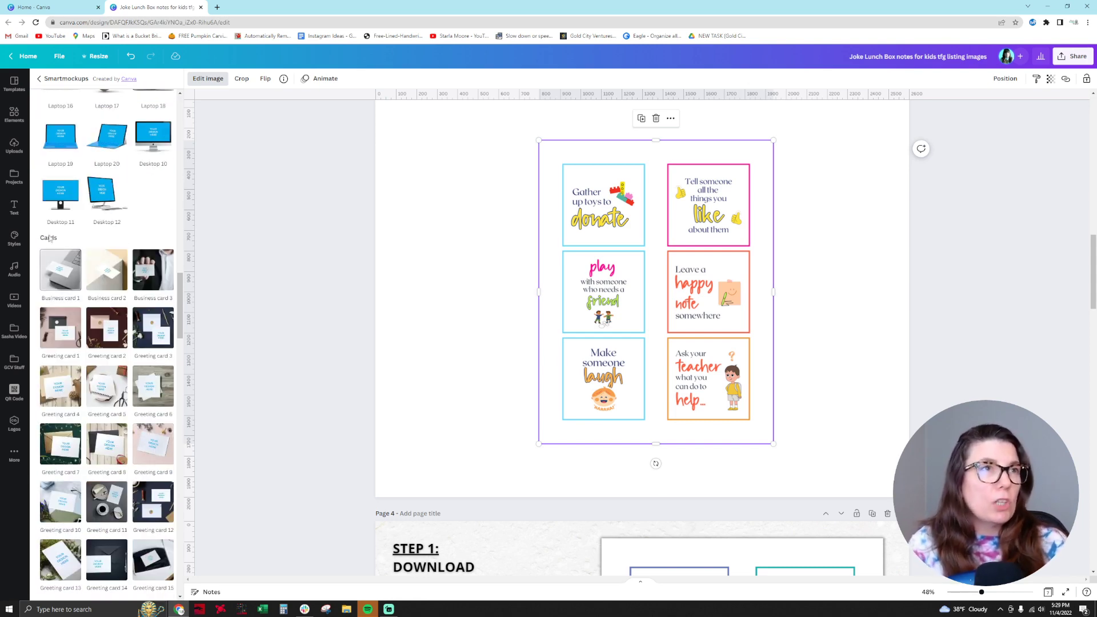
{"action": "scroll", "coordinate": [54, 237], "scroll_direction": "down", "scroll_amount": 3}
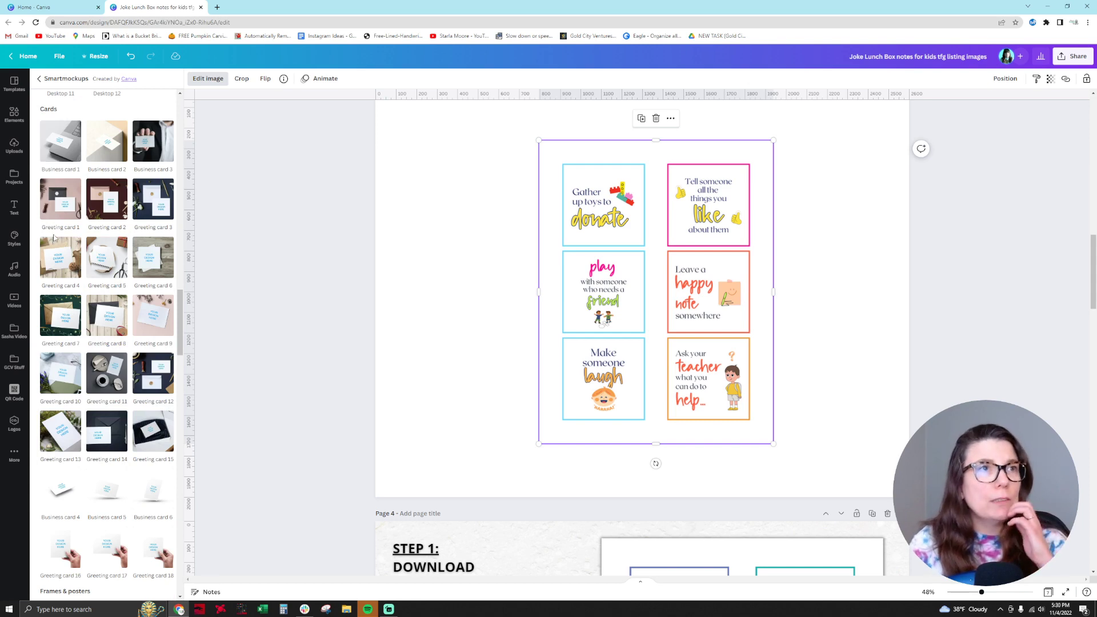
{"action": "scroll", "coordinate": [54, 237], "scroll_direction": "down", "scroll_amount": 8}
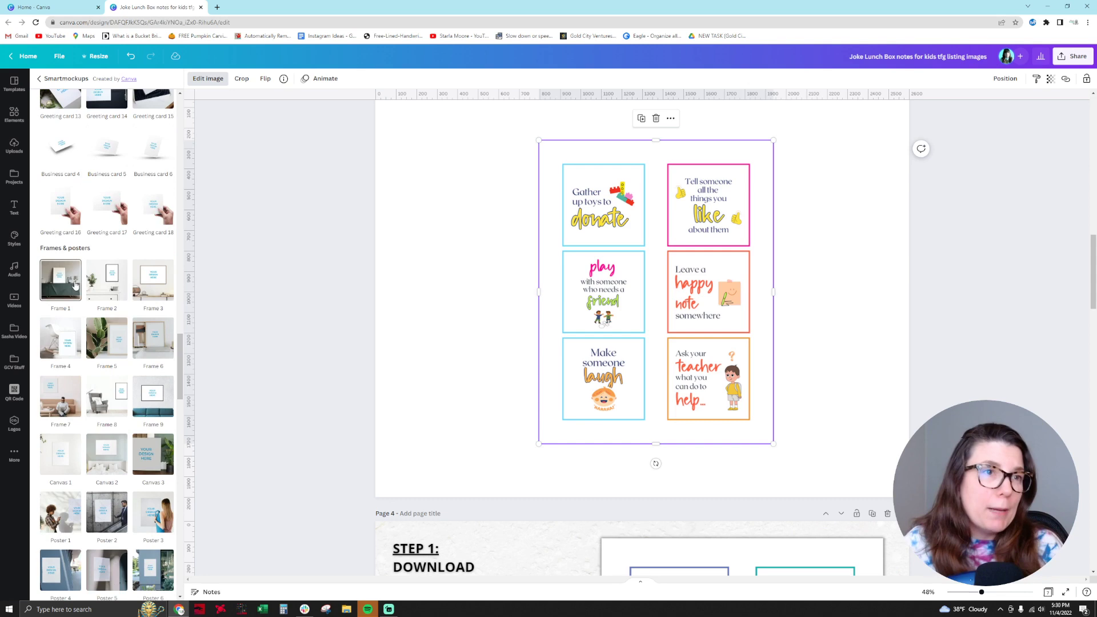
{"action": "scroll", "coordinate": [74, 285], "scroll_direction": "down", "scroll_amount": 10}
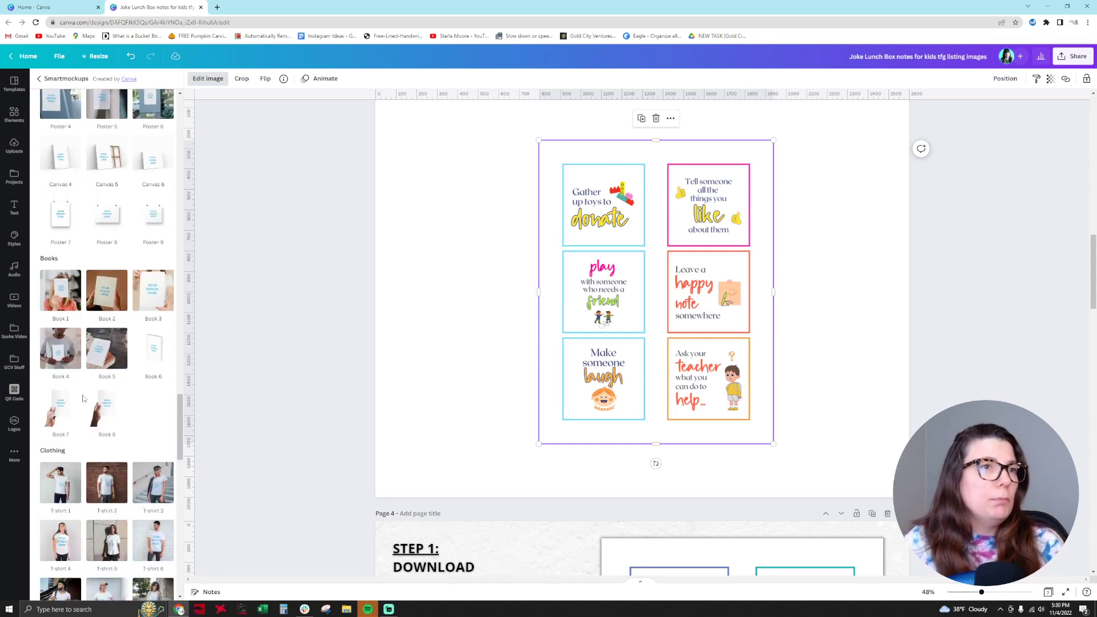
{"action": "scroll", "coordinate": [77, 393], "scroll_direction": "down", "scroll_amount": 8}
{"action": "scroll", "coordinate": [83, 398], "scroll_direction": "down", "scroll_amount": 12}
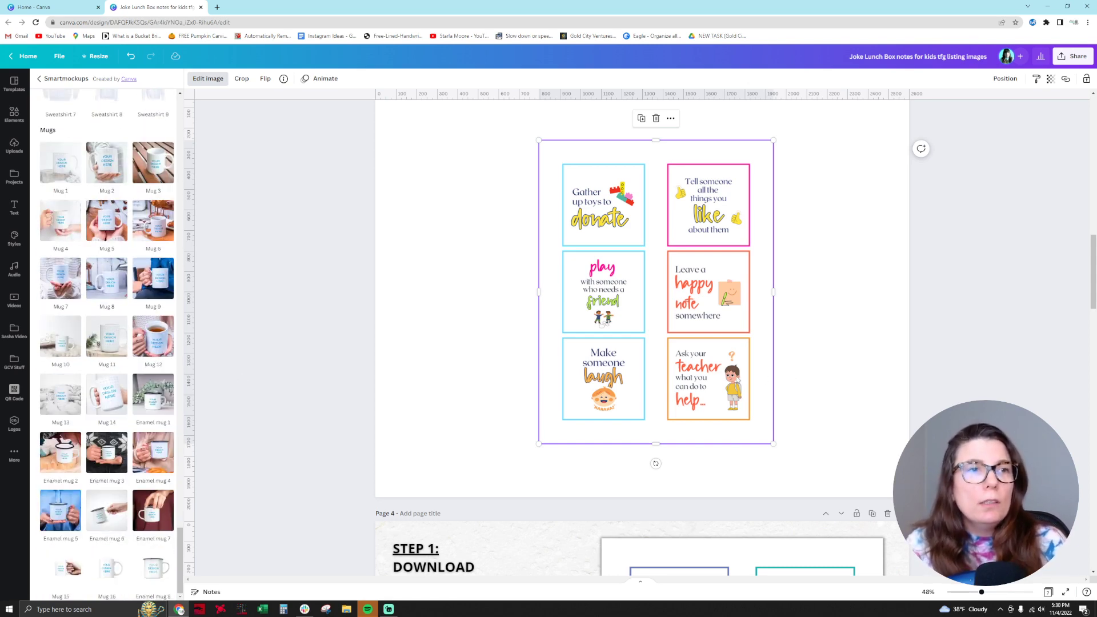
Close the mockup list without applying one and open Smartmockups from Canva's home tab.
{"action": "left_click", "coordinate": [791, 328]}
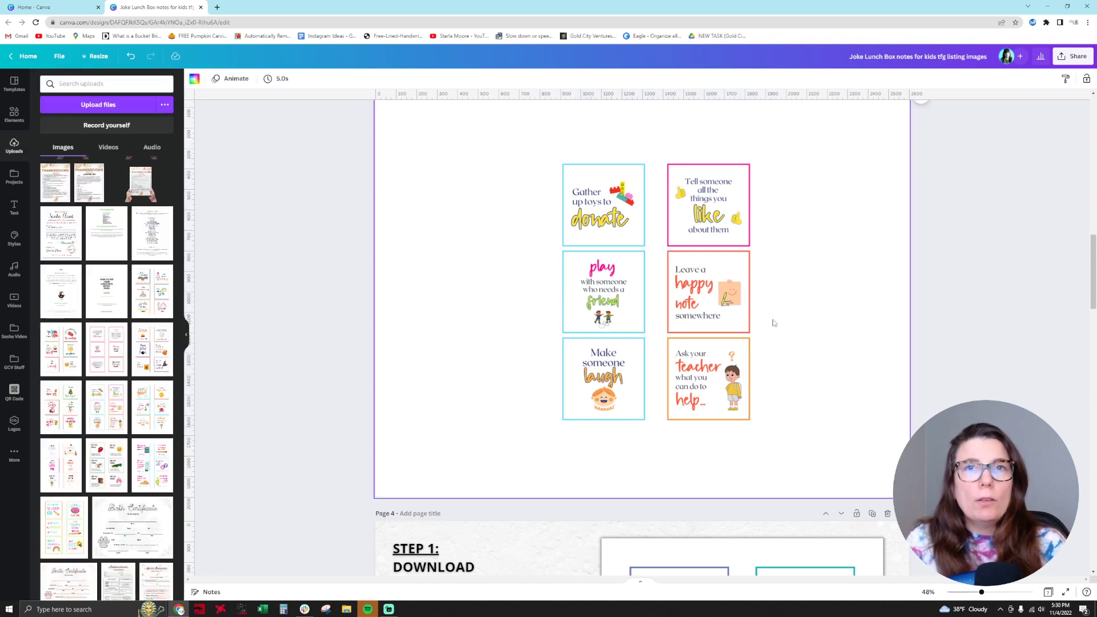
{"action": "left_click", "coordinate": [729, 323]}
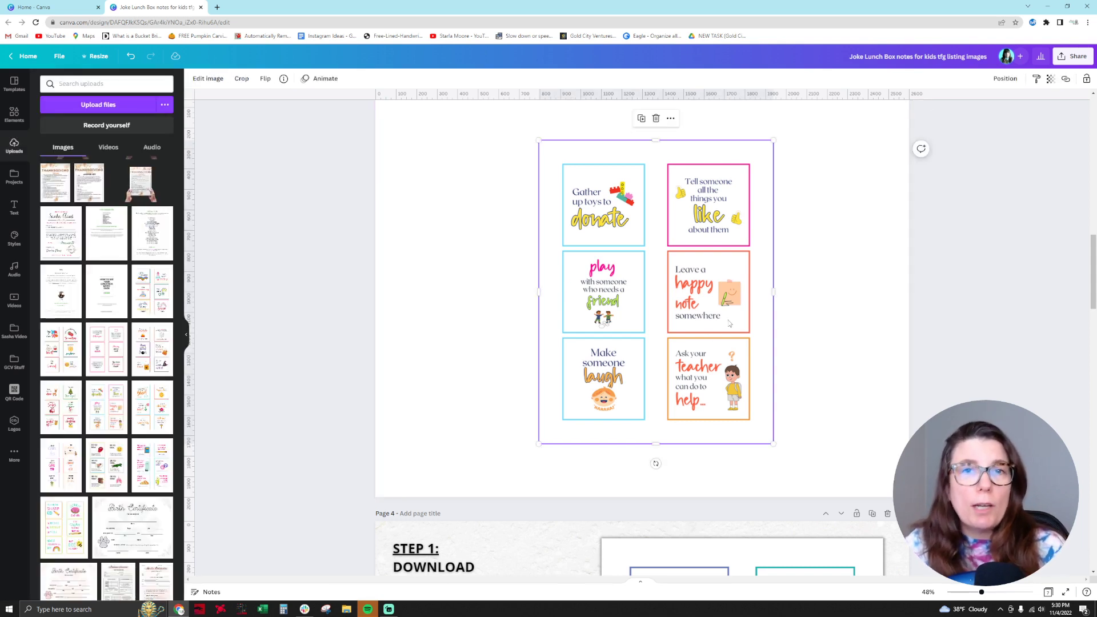
{"action": "left_click", "coordinate": [848, 303]}
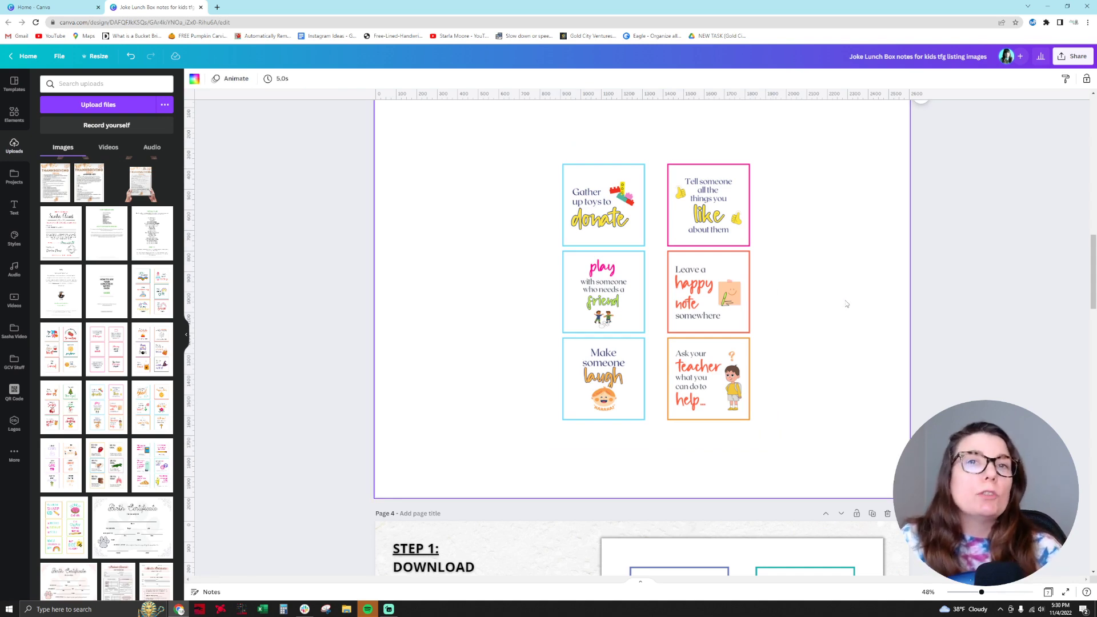
{"action": "left_click", "coordinate": [71, 7]}
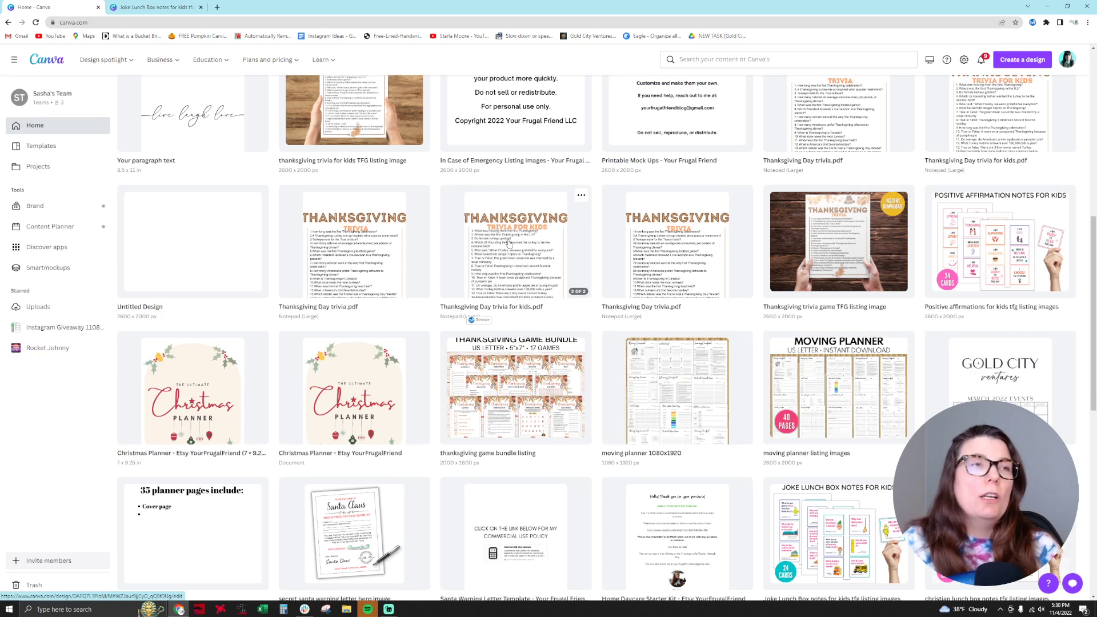
{"action": "left_click", "coordinate": [64, 270]}
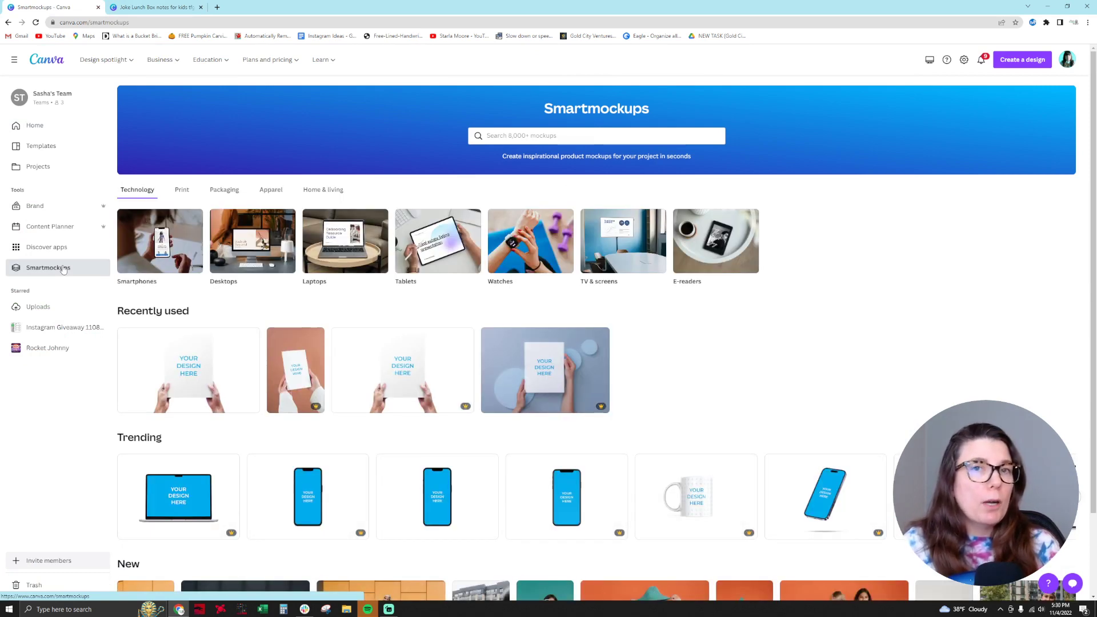
{"action": "left_click", "coordinate": [182, 191]}
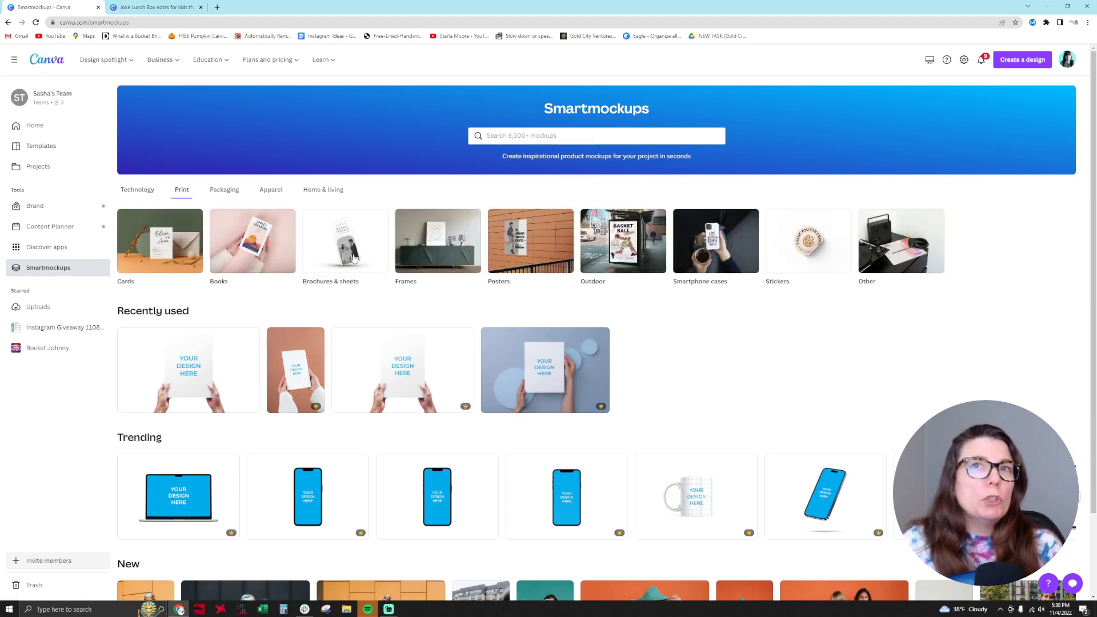
{"action": "left_click", "coordinate": [354, 259]}
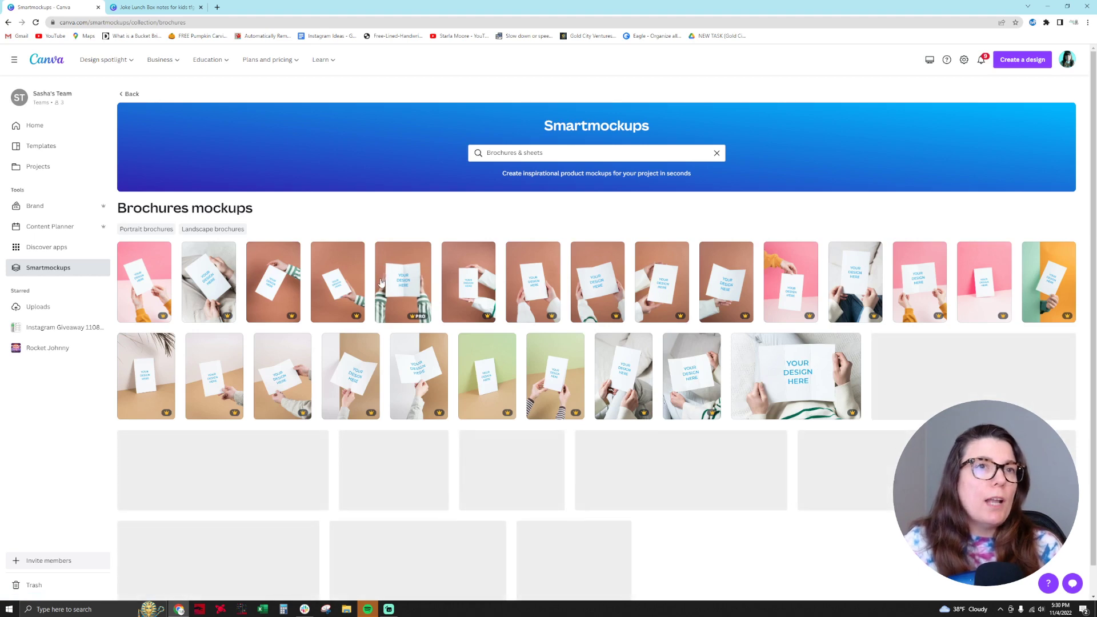
{"action": "scroll", "coordinate": [382, 281], "scroll_direction": "down", "scroll_amount": 2}
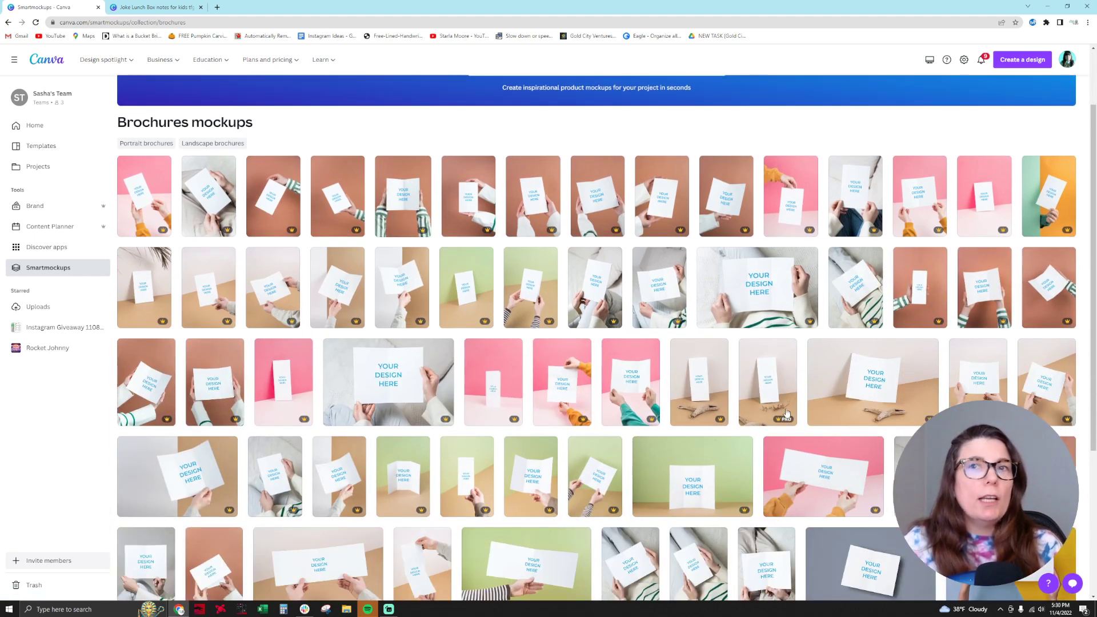
{"action": "scroll", "coordinate": [786, 413], "scroll_direction": "down", "scroll_amount": 5}
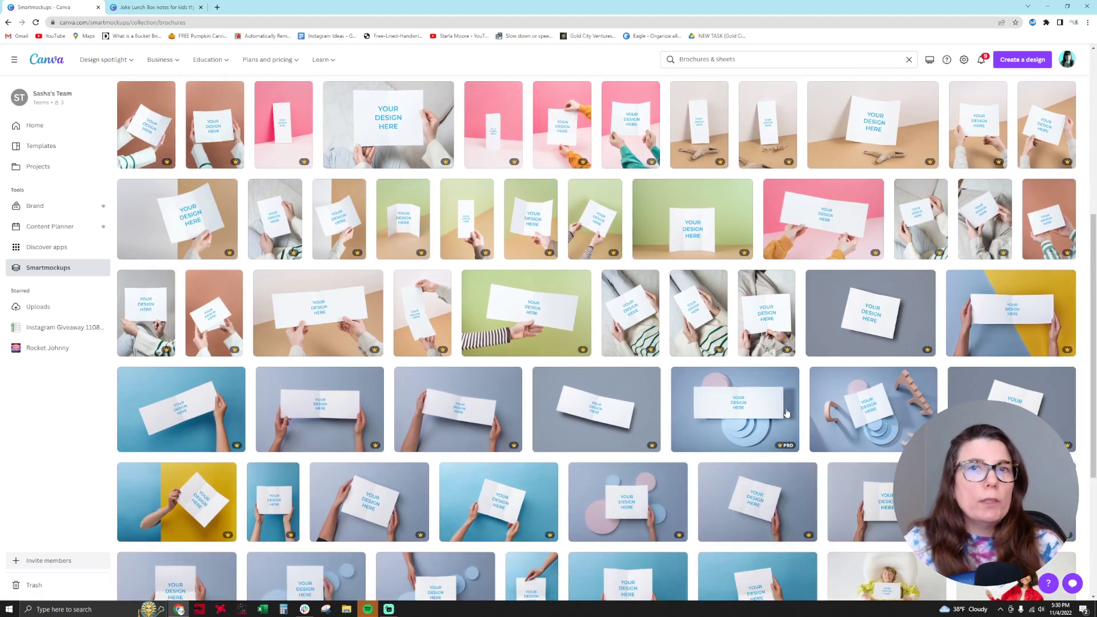
{"action": "scroll", "coordinate": [786, 412], "scroll_direction": "down", "scroll_amount": 5}
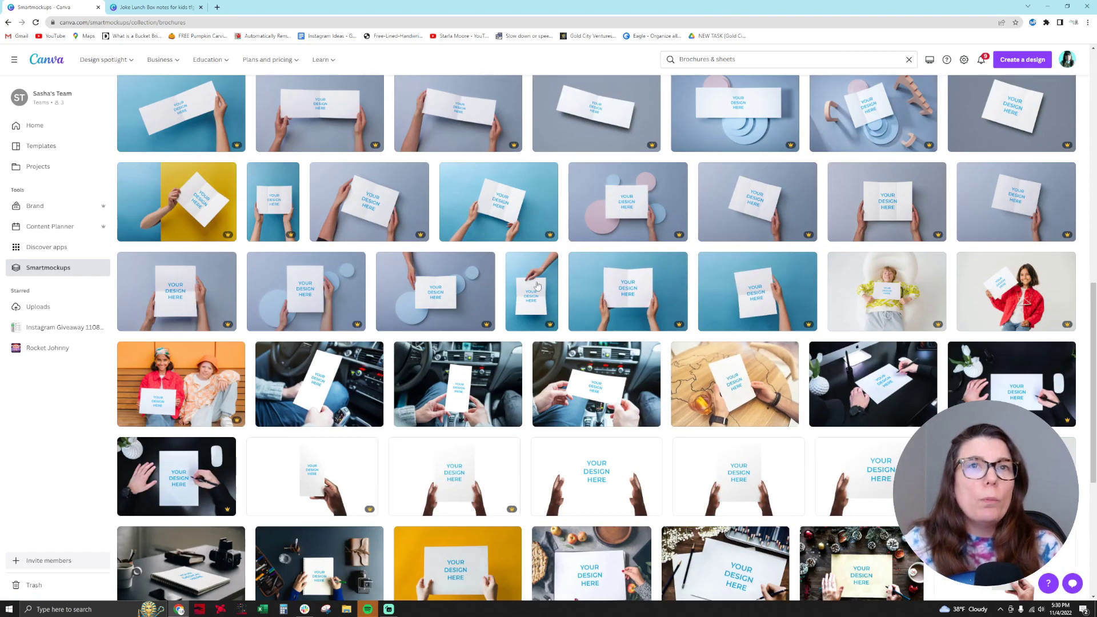
{"action": "scroll", "coordinate": [894, 303], "scroll_direction": "up", "scroll_amount": 10}
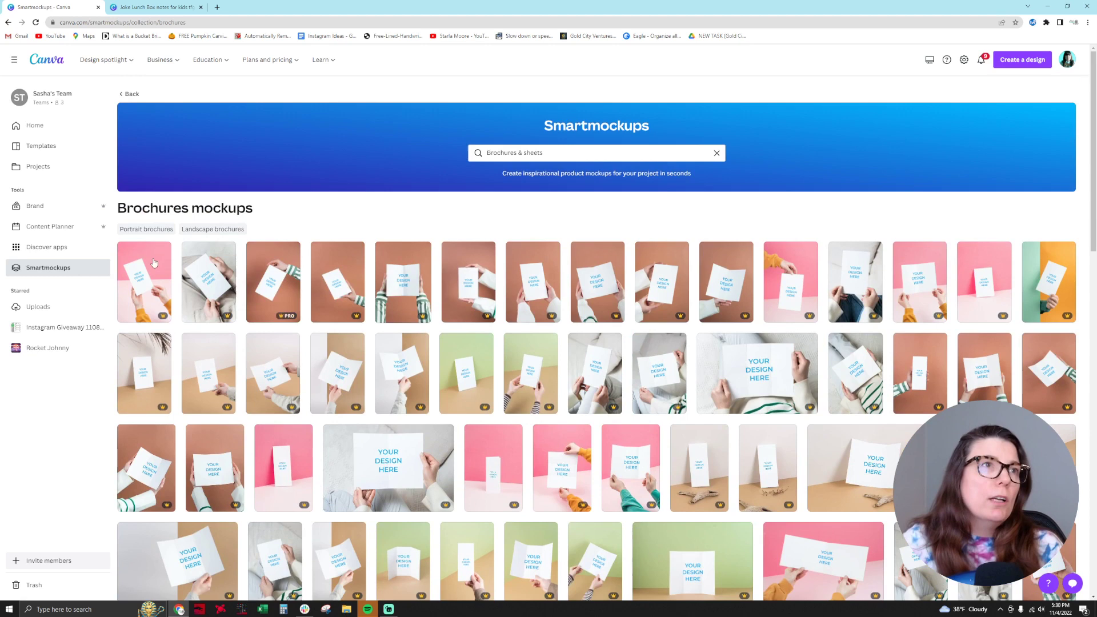
{"action": "left_click", "coordinate": [48, 277]}
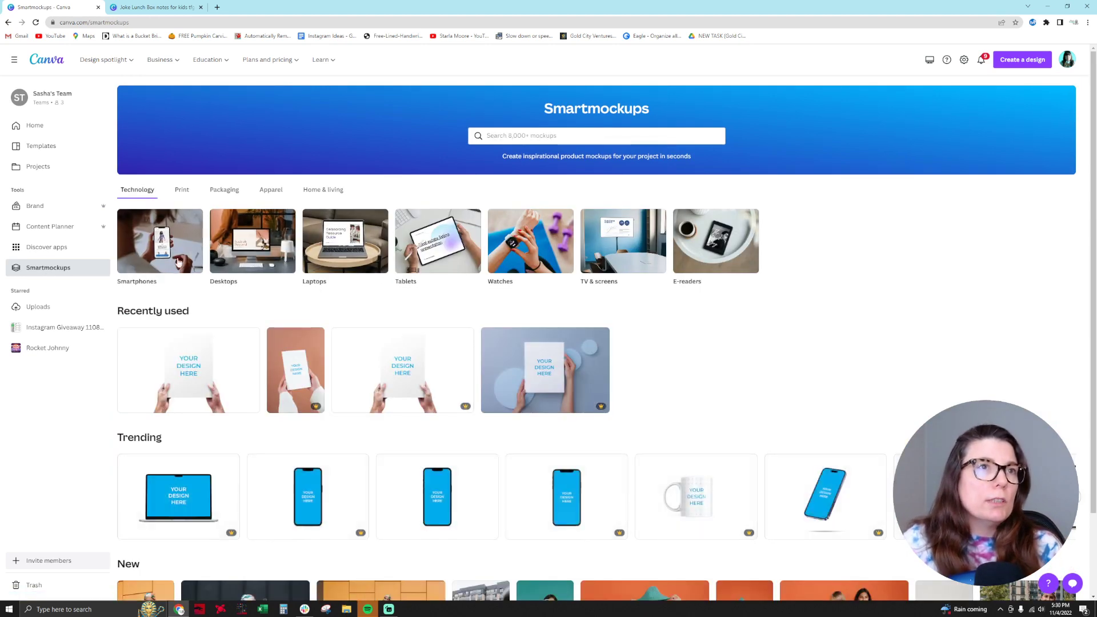
{"action": "left_click", "coordinate": [182, 190]}
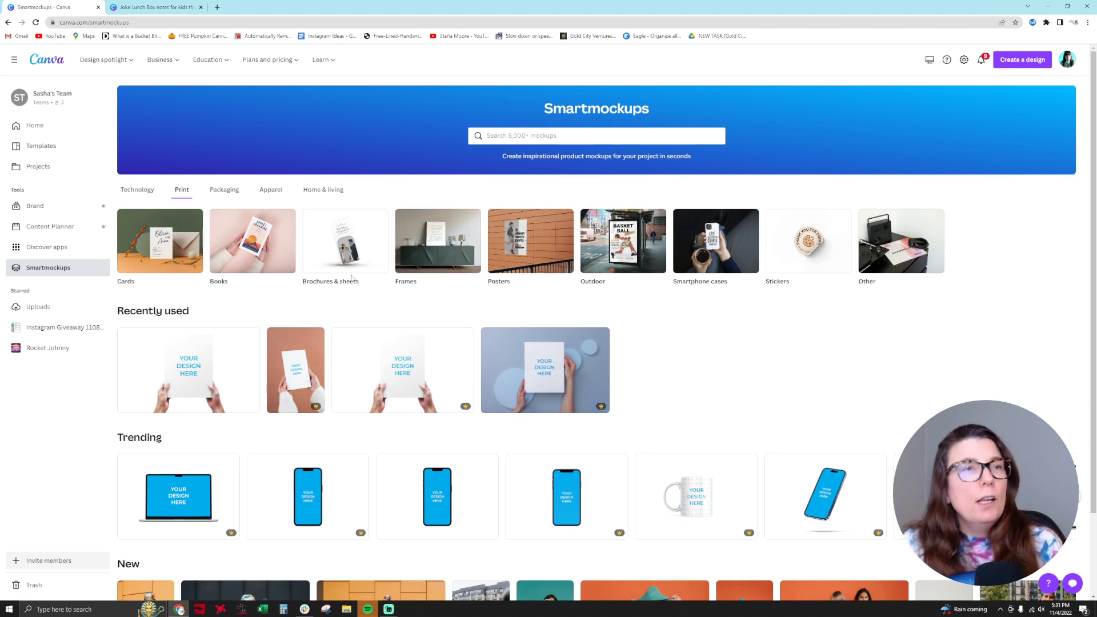
{"action": "left_click", "coordinate": [162, 257]}
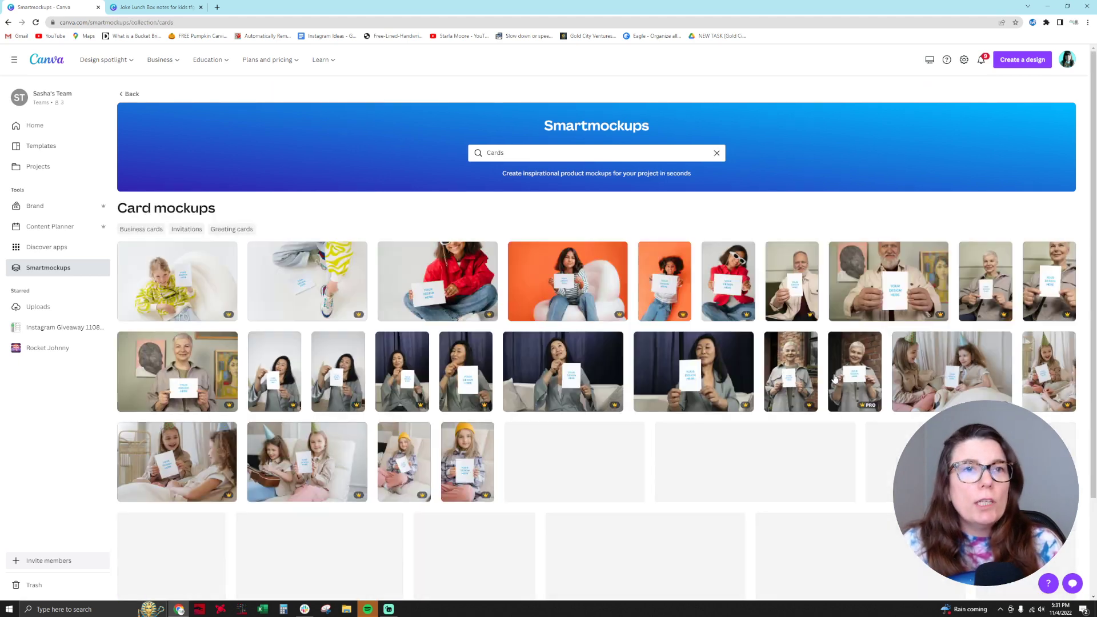
{"action": "scroll", "coordinate": [834, 378], "scroll_direction": "down", "scroll_amount": 2}
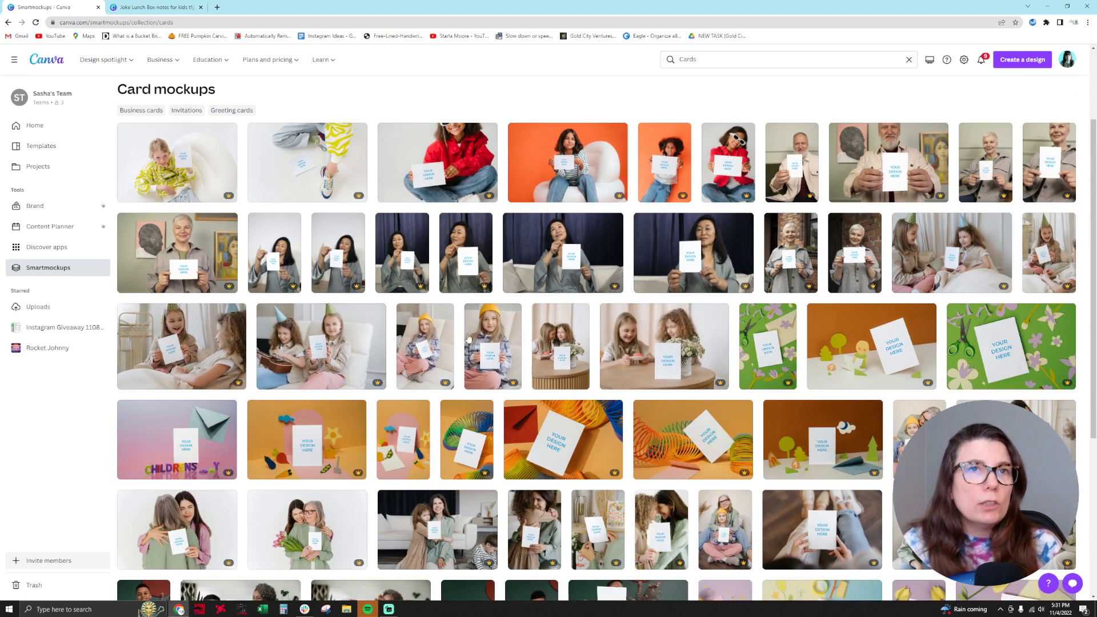
{"action": "scroll", "coordinate": [156, 330], "scroll_direction": "down", "scroll_amount": 2}
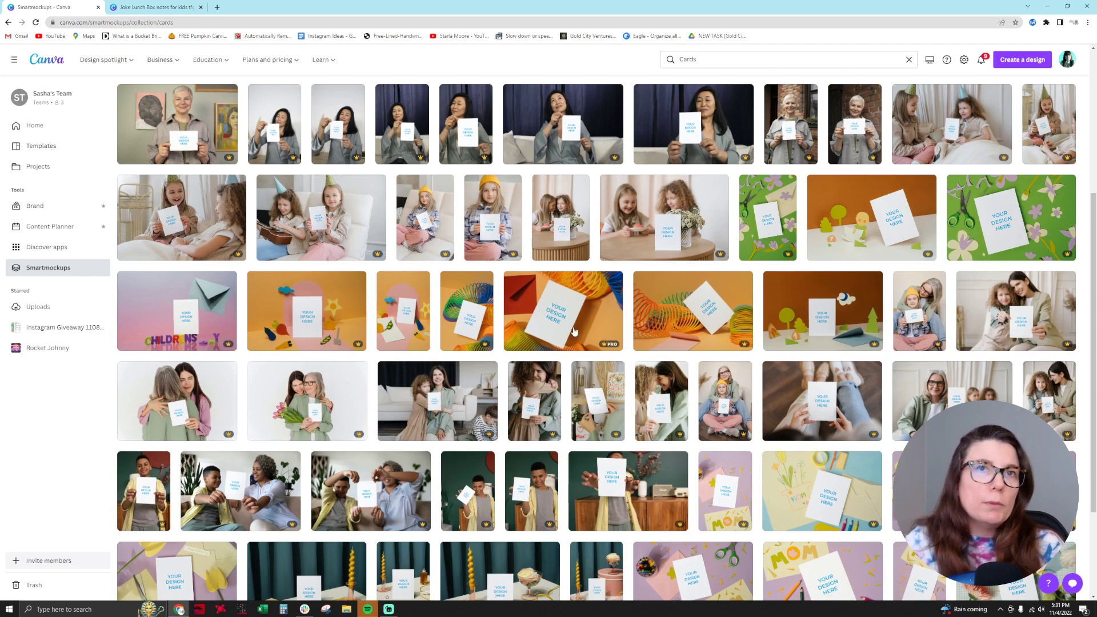
{"action": "scroll", "coordinate": [925, 314], "scroll_direction": "down", "scroll_amount": 2}
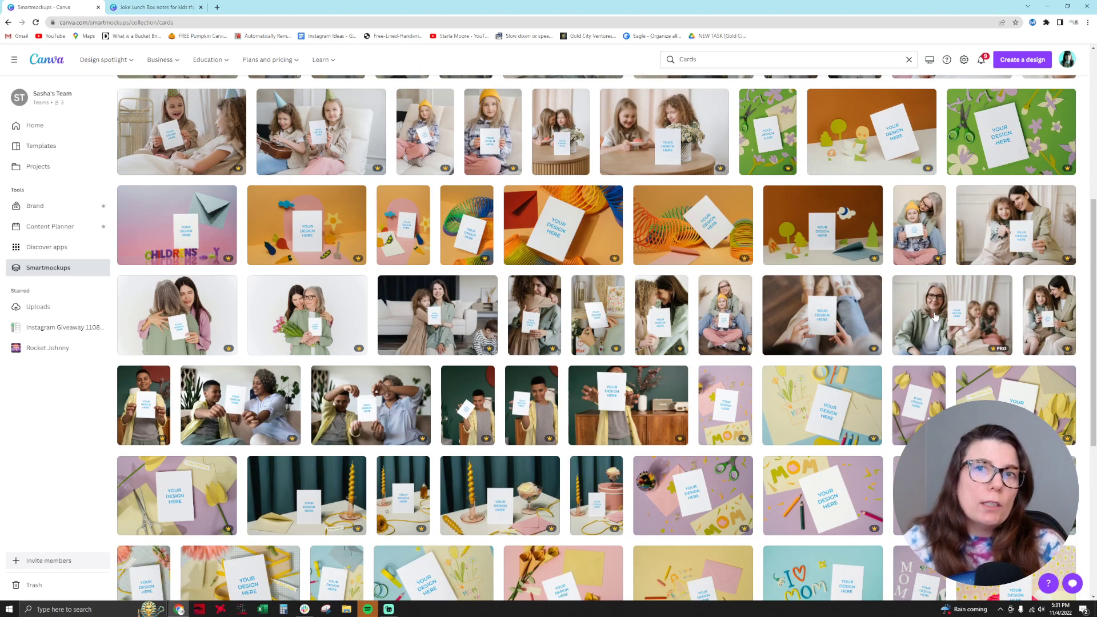
{"action": "scroll", "coordinate": [934, 317], "scroll_direction": "down", "scroll_amount": 2}
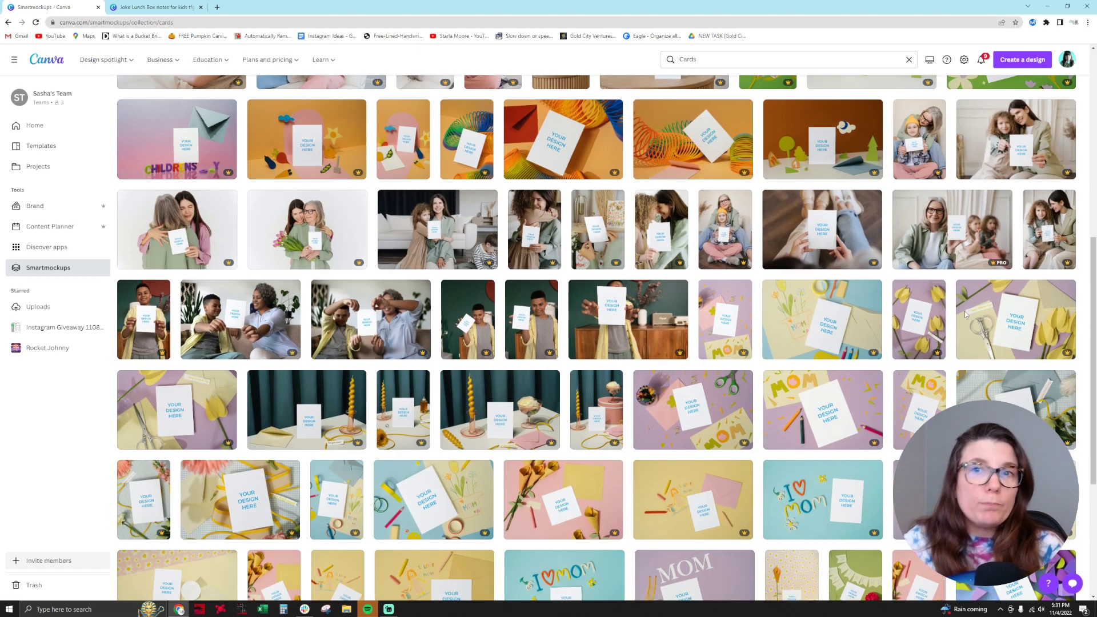
{"action": "scroll", "coordinate": [469, 537], "scroll_direction": "down", "scroll_amount": 4}
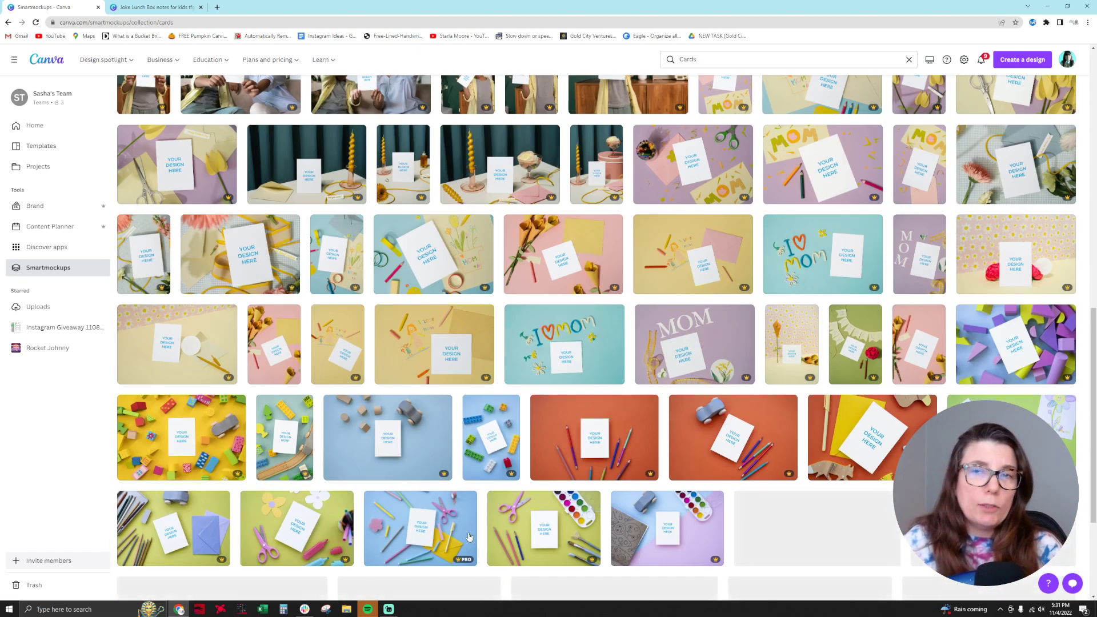
{"action": "scroll", "coordinate": [469, 537], "scroll_direction": "up", "scroll_amount": 15}
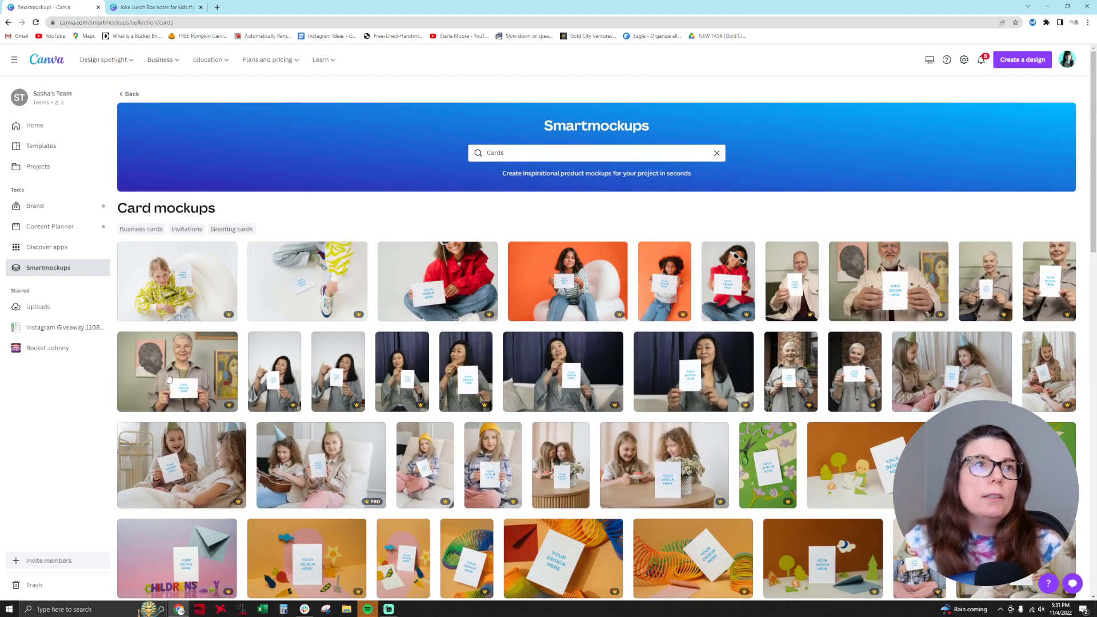
{"action": "left_click", "coordinate": [83, 270]}
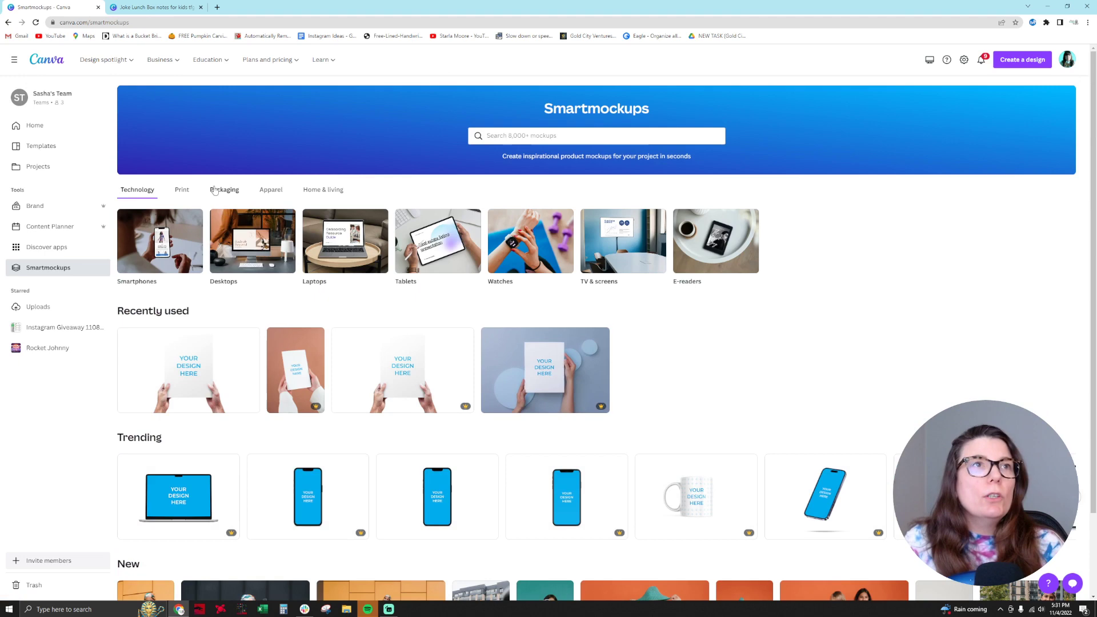
Open the Print > Brochures & sheets mockups and scroll to the hand-held sheets on white.
{"action": "left_click", "coordinate": [184, 192]}
{"action": "left_click", "coordinate": [352, 253]}
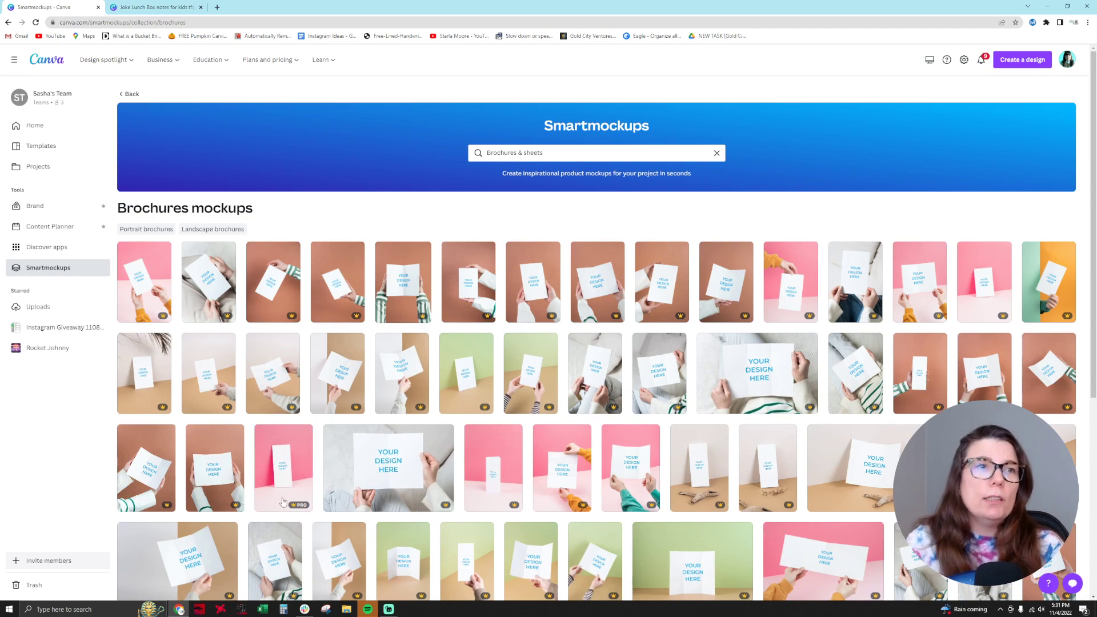
{"action": "scroll", "coordinate": [282, 501], "scroll_direction": "down", "scroll_amount": 8}
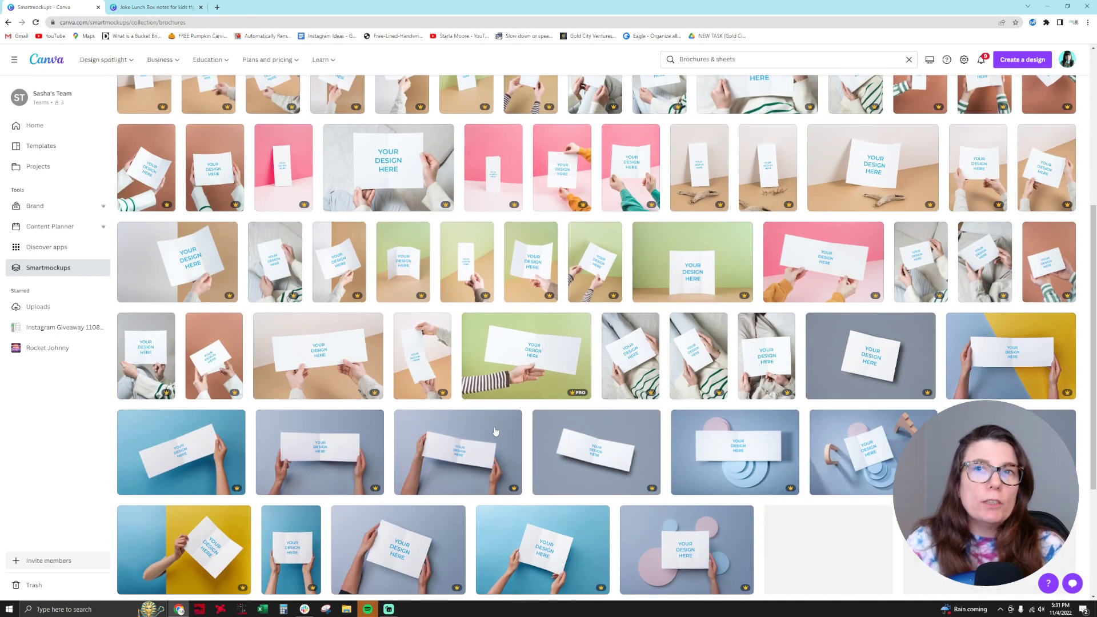
{"action": "scroll", "coordinate": [514, 428], "scroll_direction": "down", "scroll_amount": 3}
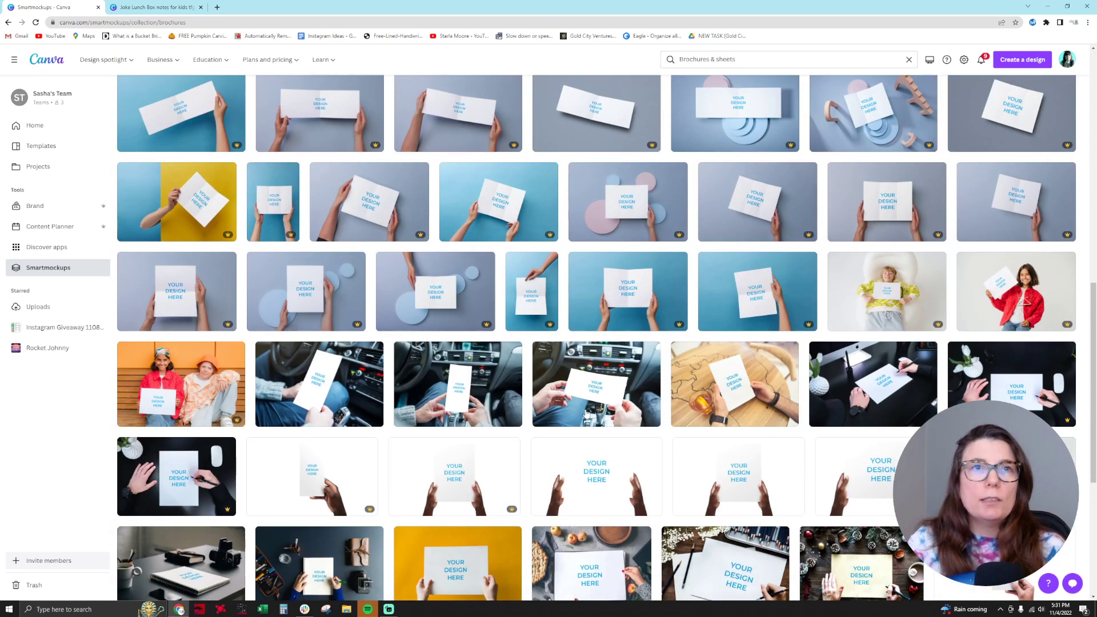
{"action": "scroll", "coordinate": [587, 413], "scroll_direction": "down", "scroll_amount": 3}
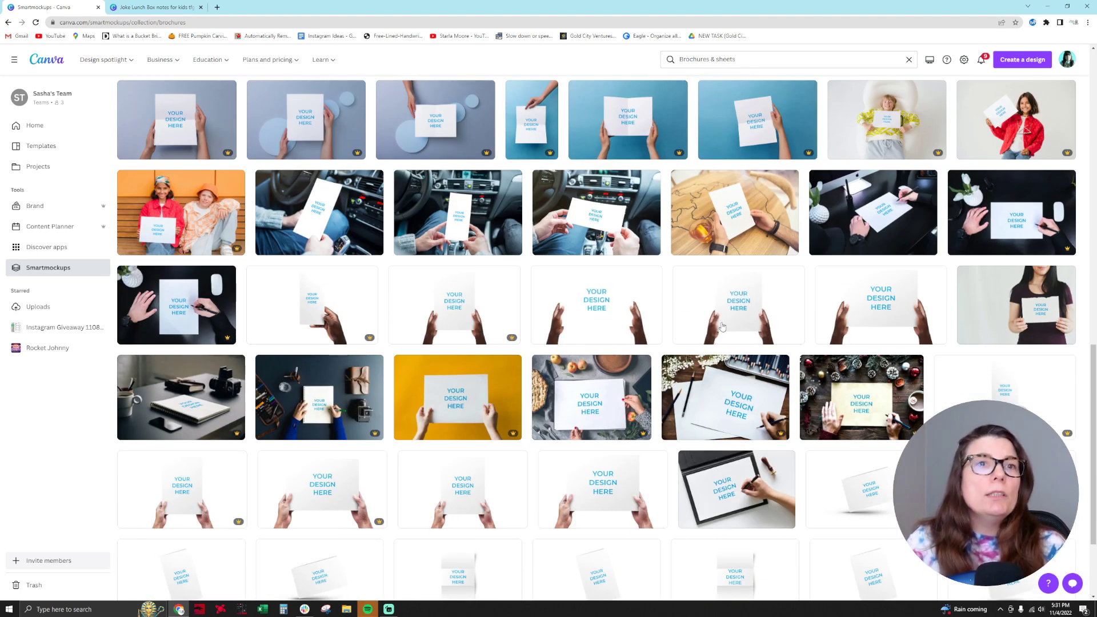
{"action": "scroll", "coordinate": [723, 327], "scroll_direction": "down", "scroll_amount": 2}
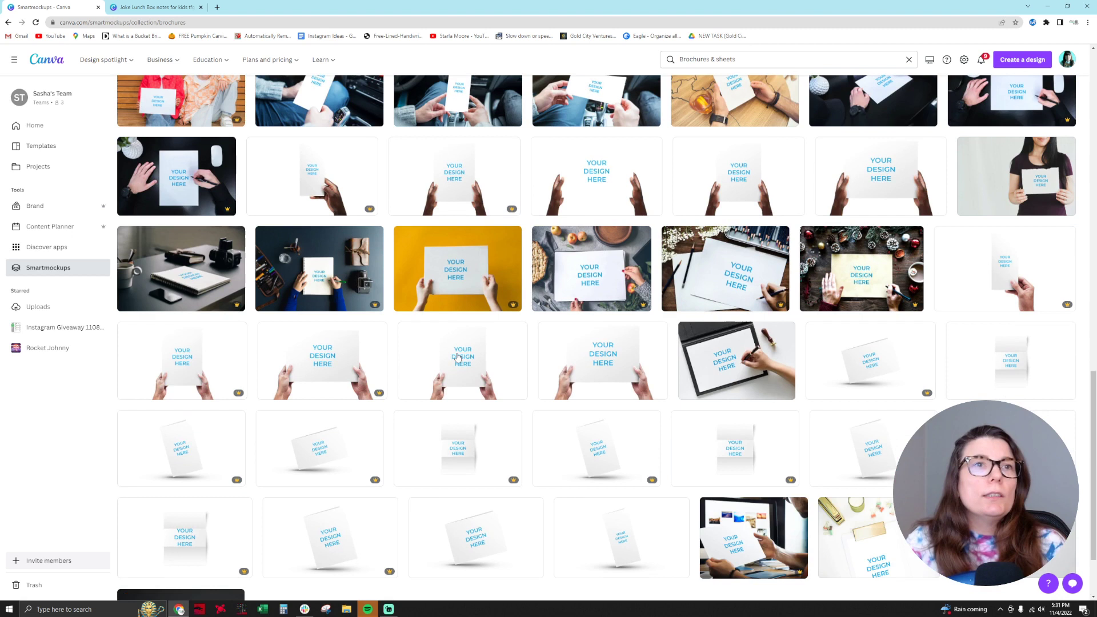
Put the Bible verse lunch box notes page into the hands-holding-sheet mockup and save it.
{"action": "left_click", "coordinate": [477, 378]}
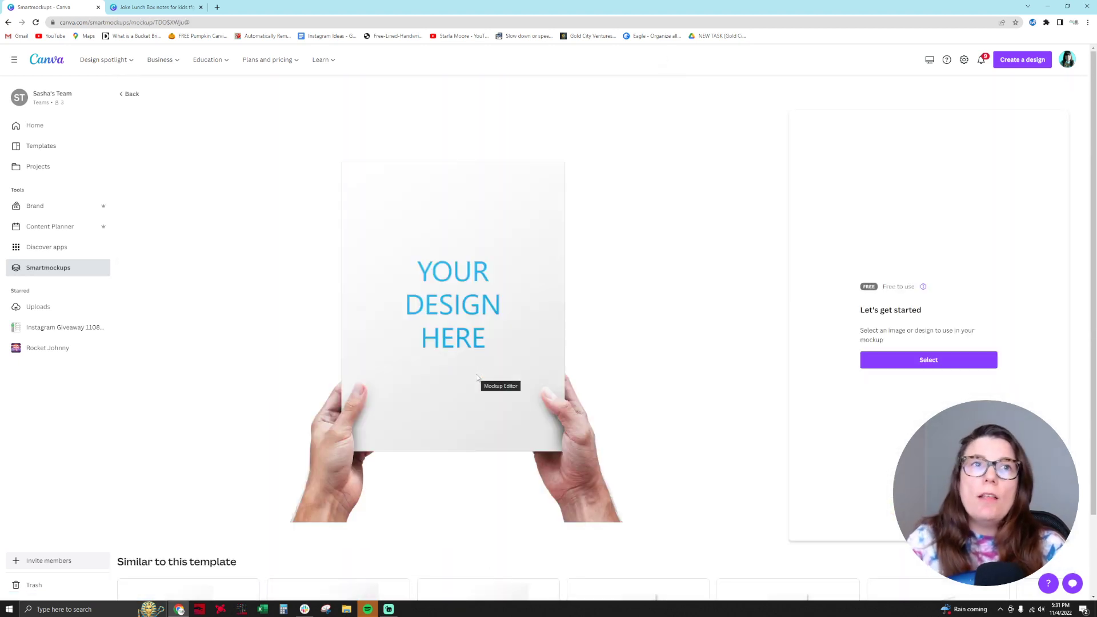
{"action": "left_click", "coordinate": [955, 361]}
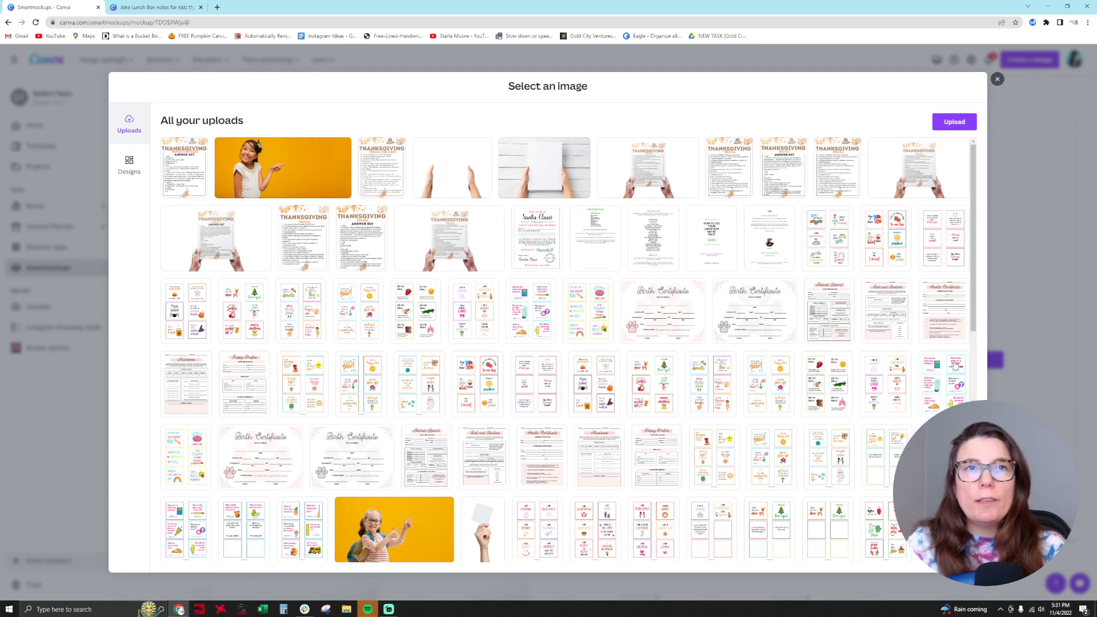
{"action": "left_click", "coordinate": [817, 440]}
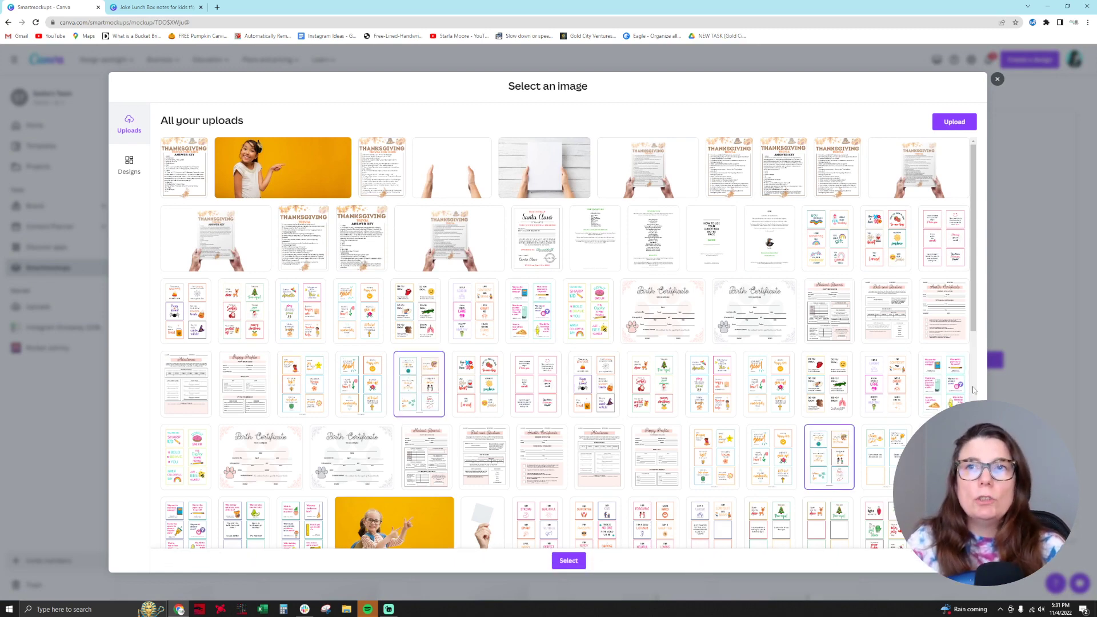
{"action": "left_click", "coordinate": [570, 568]}
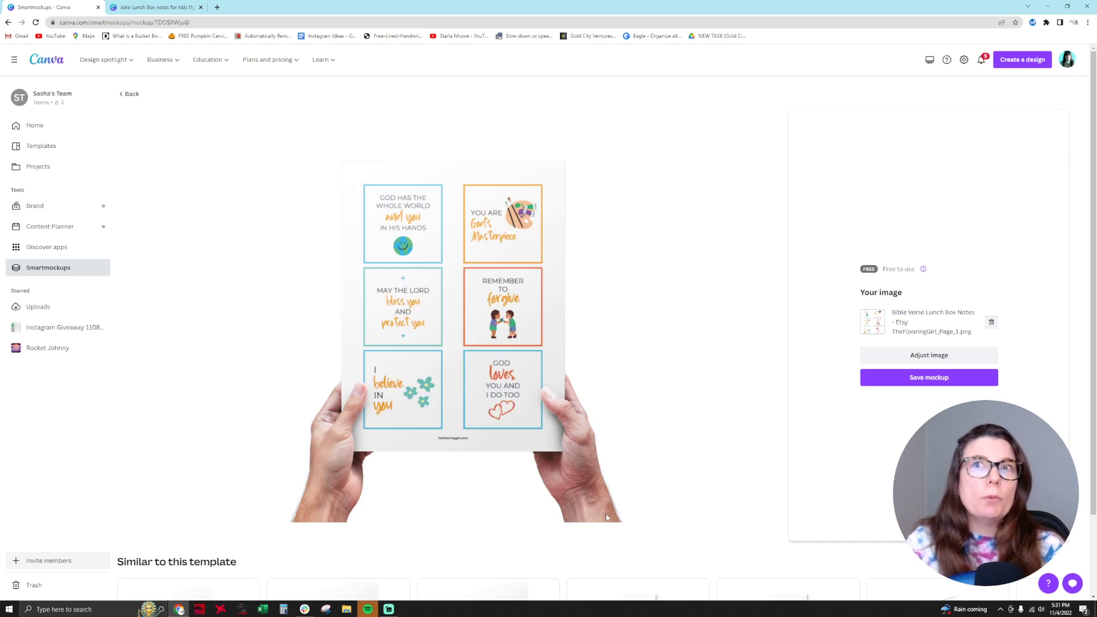
{"action": "left_click", "coordinate": [906, 380]}
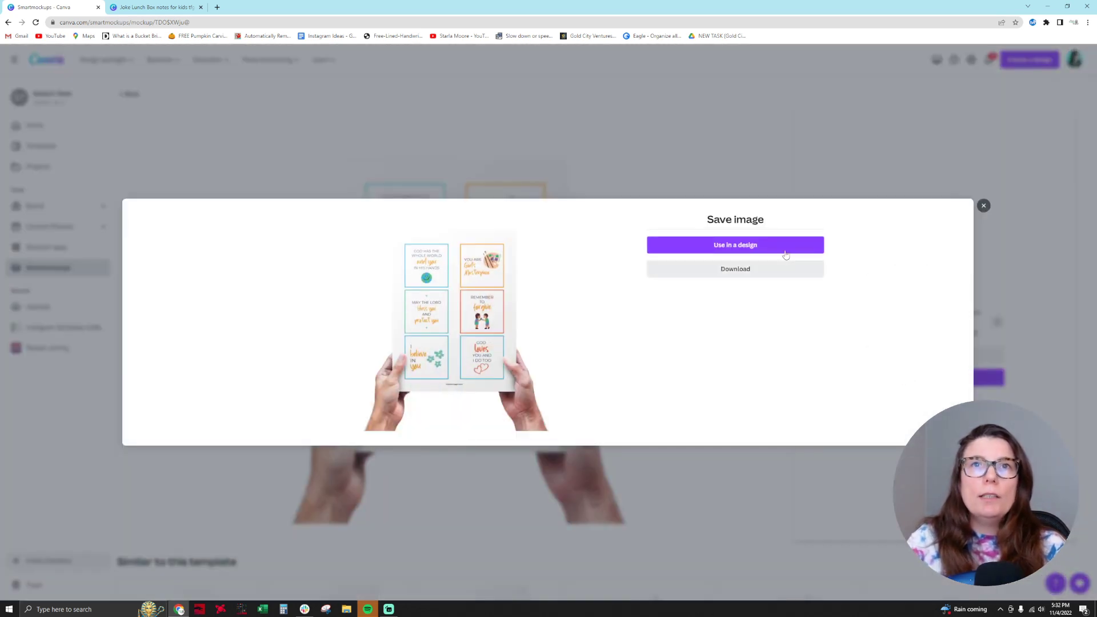
Use the saved mockup in a new custom-size 2600 × 2000 px design.
{"action": "left_click", "coordinate": [783, 253]}
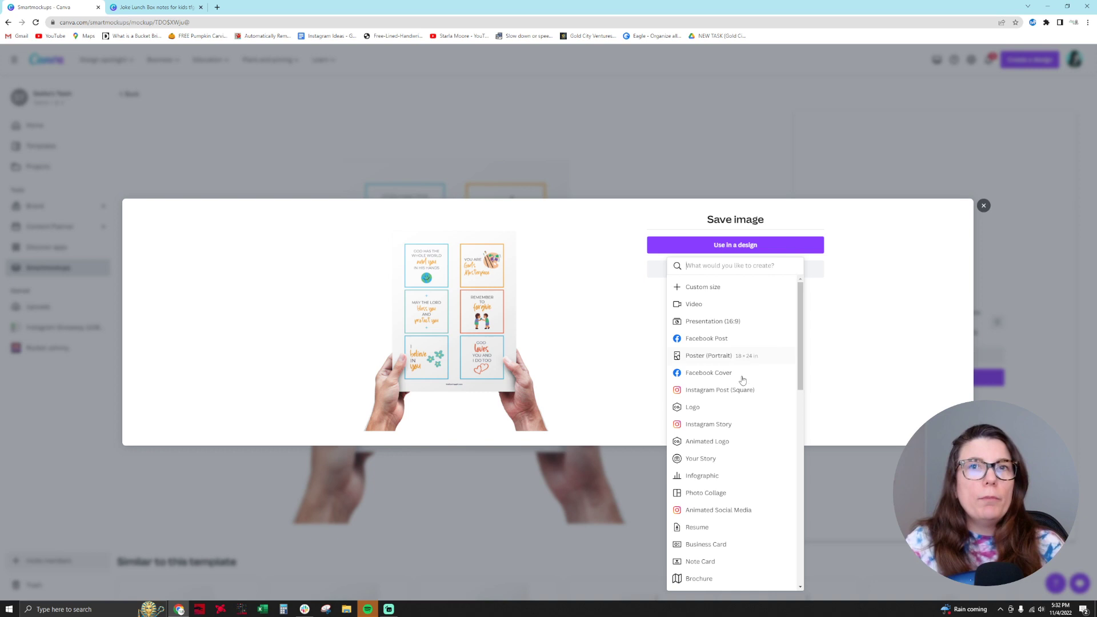
{"action": "scroll", "coordinate": [740, 371], "scroll_direction": "down", "scroll_amount": 5}
{"action": "scroll", "coordinate": [740, 374], "scroll_direction": "up", "scroll_amount": 5}
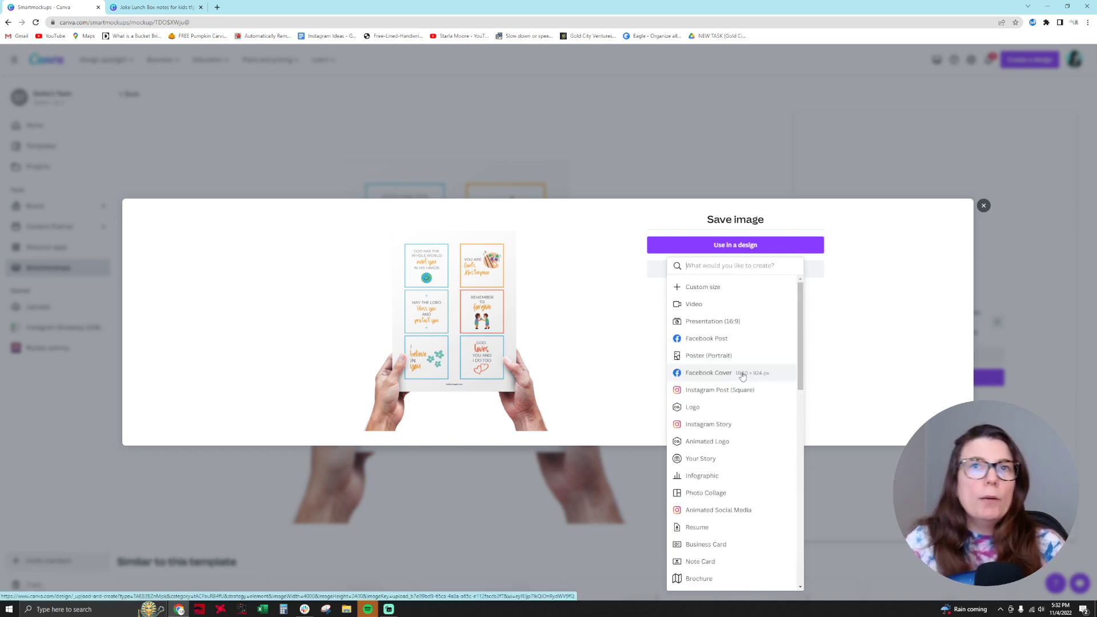
{"action": "left_click", "coordinate": [719, 287]}
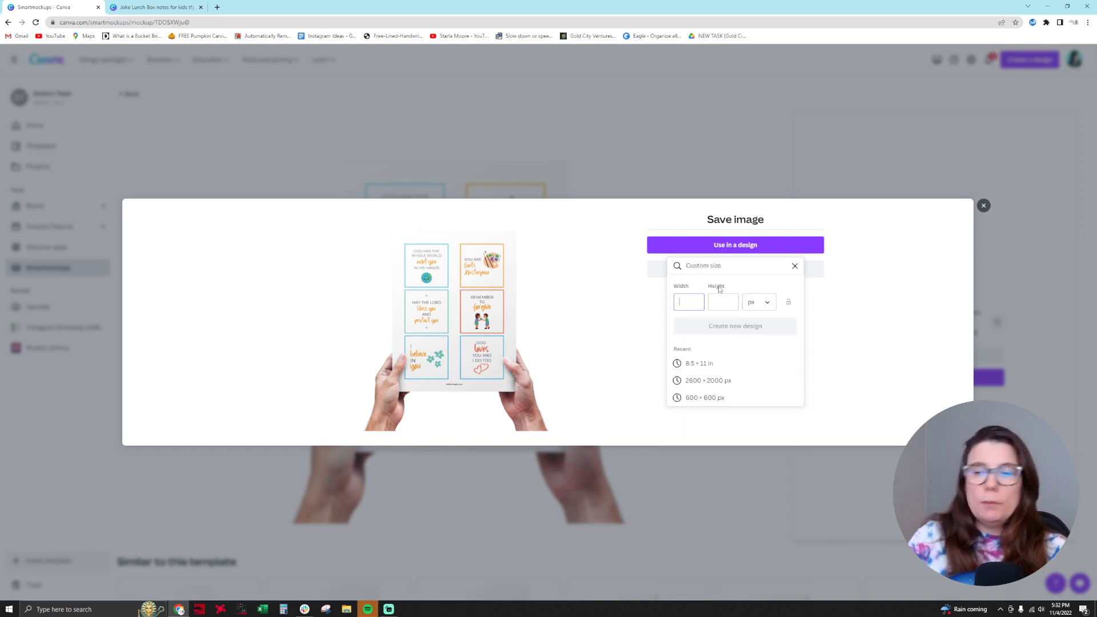
{"action": "type", "text": "2600"}
{"action": "key", "text": "Tab"}
{"action": "type", "text": "2000"}
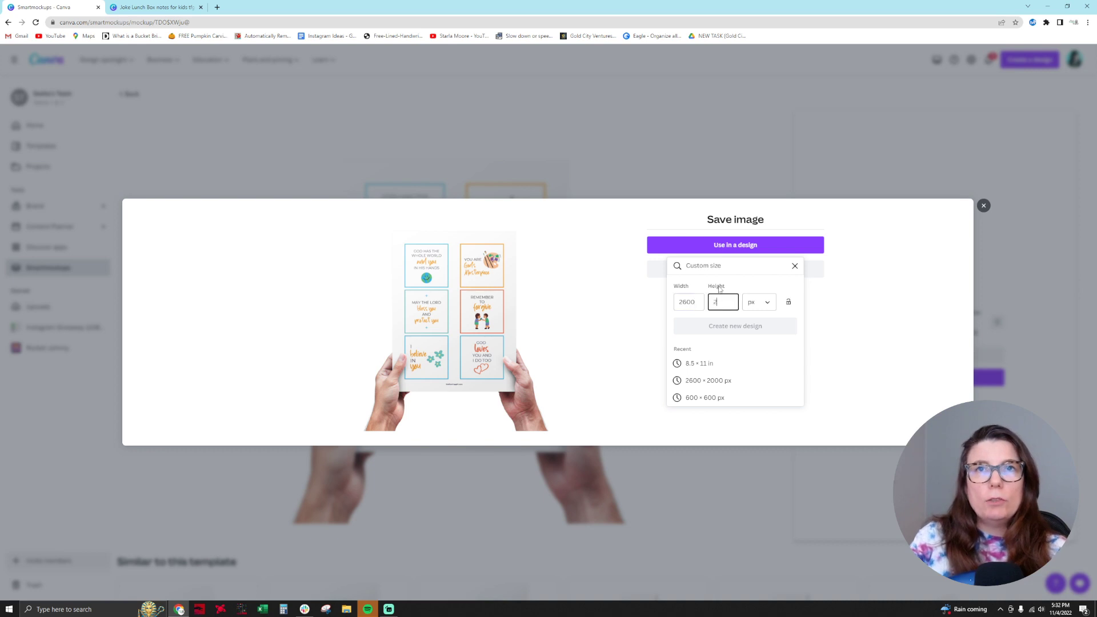
{"action": "left_click", "coordinate": [751, 324]}
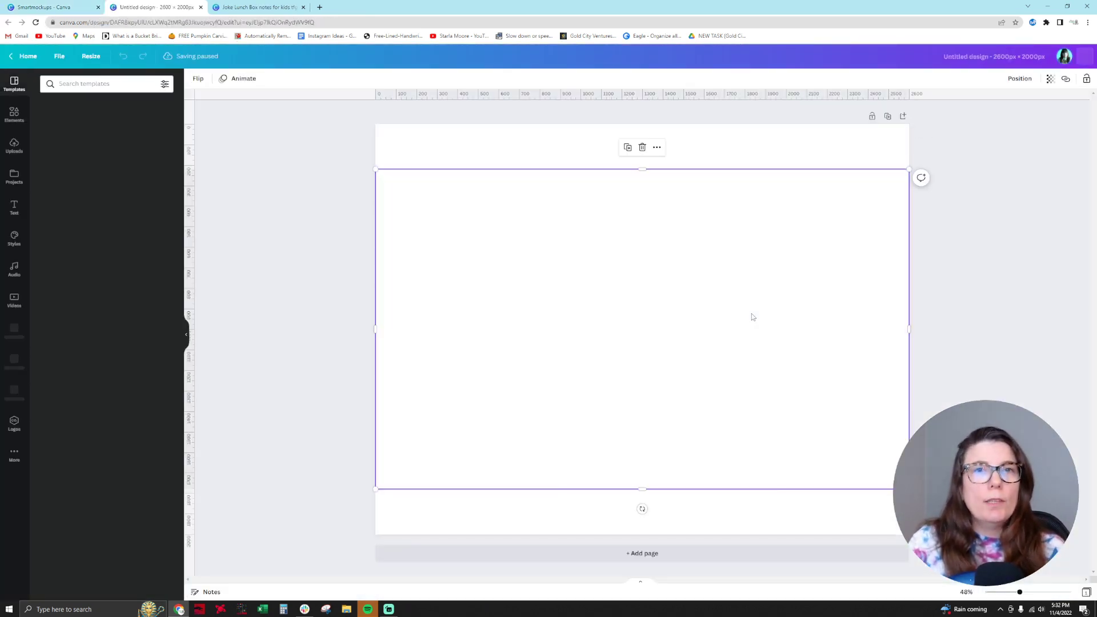
Crop the mockup image's left and right sides inward, then return to the listing design.
{"action": "left_click", "coordinate": [904, 376]}
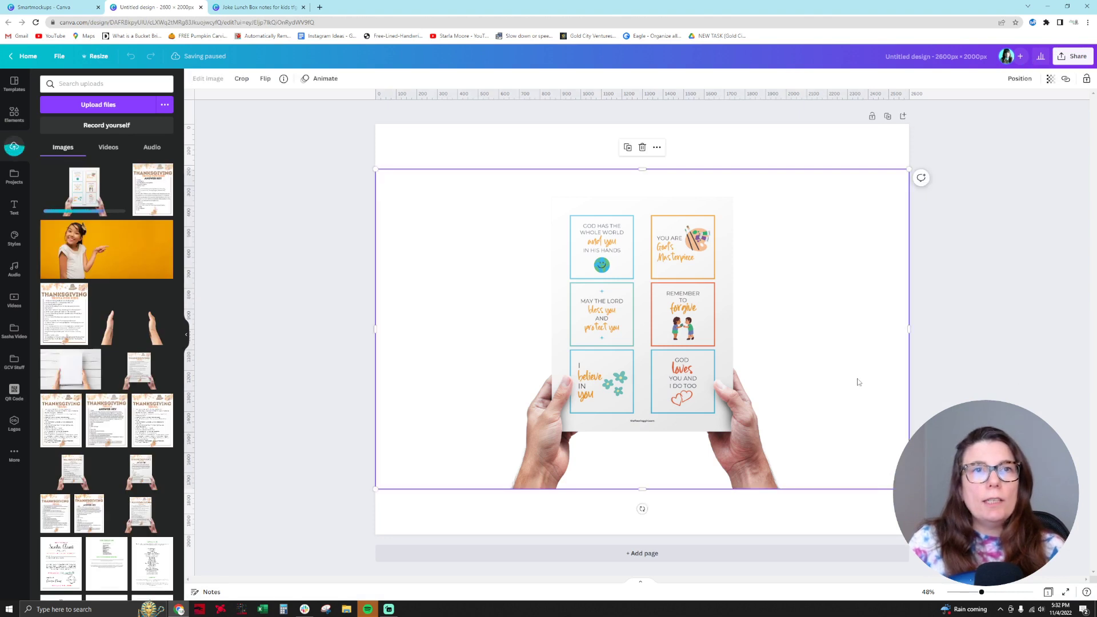
{"action": "left_click_drag", "start_coordinate": [376, 329], "coordinate": [459, 340]}
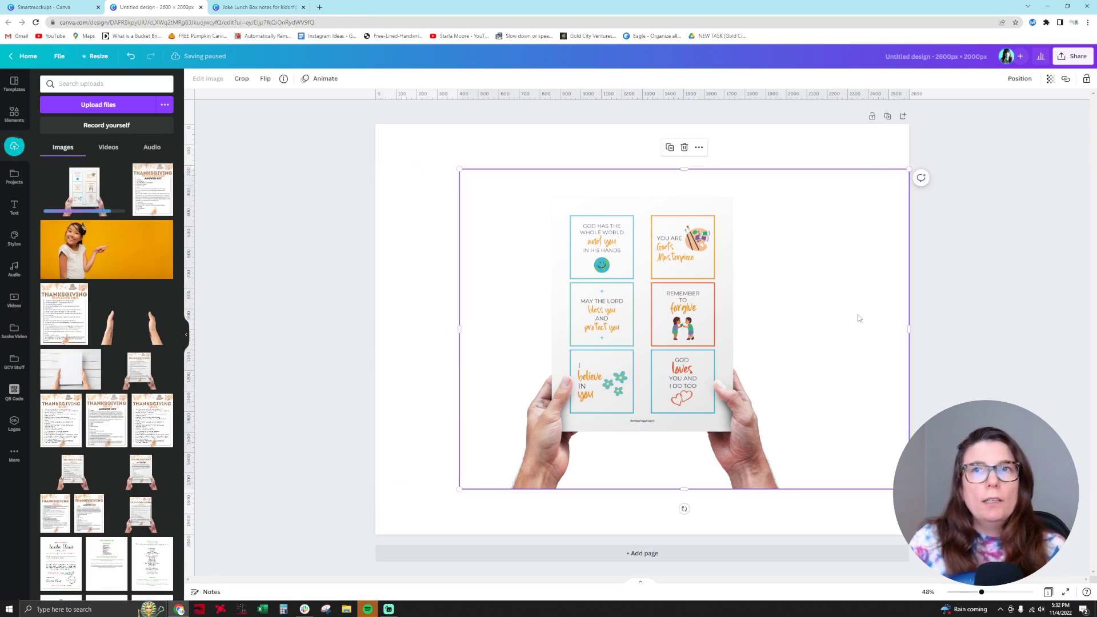
{"action": "left_click_drag", "start_coordinate": [910, 329], "coordinate": [848, 348]}
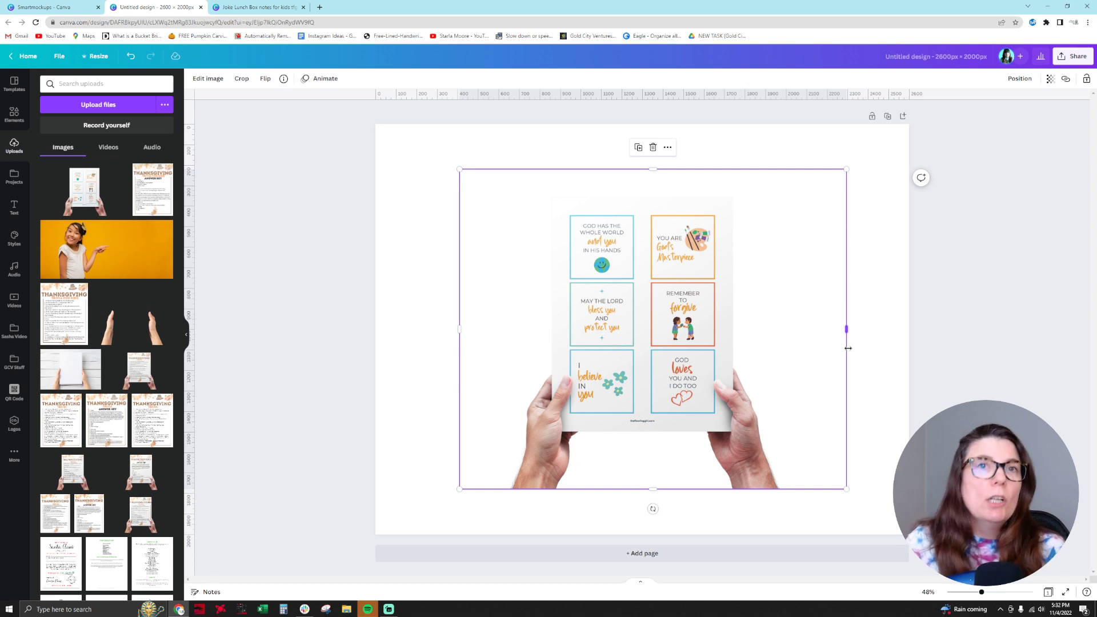
{"action": "key", "text": "ctrl+Tab"}
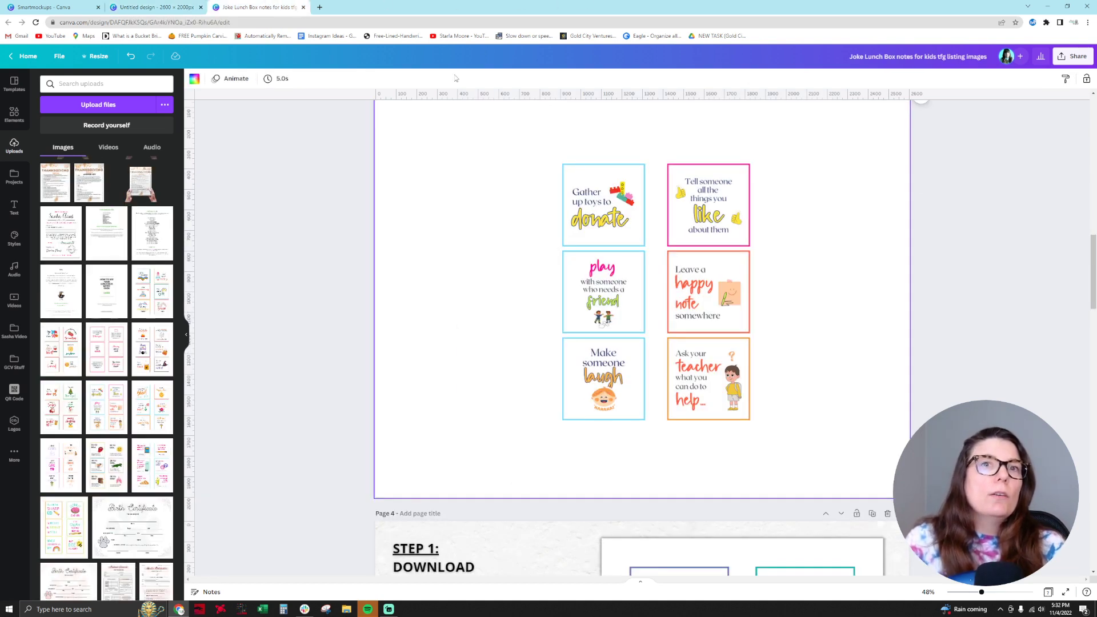
Delete the notes grid from page 3 and search Elements for 'wood'.
{"action": "left_click", "coordinate": [686, 380]}
{"action": "key", "text": "Delete"}
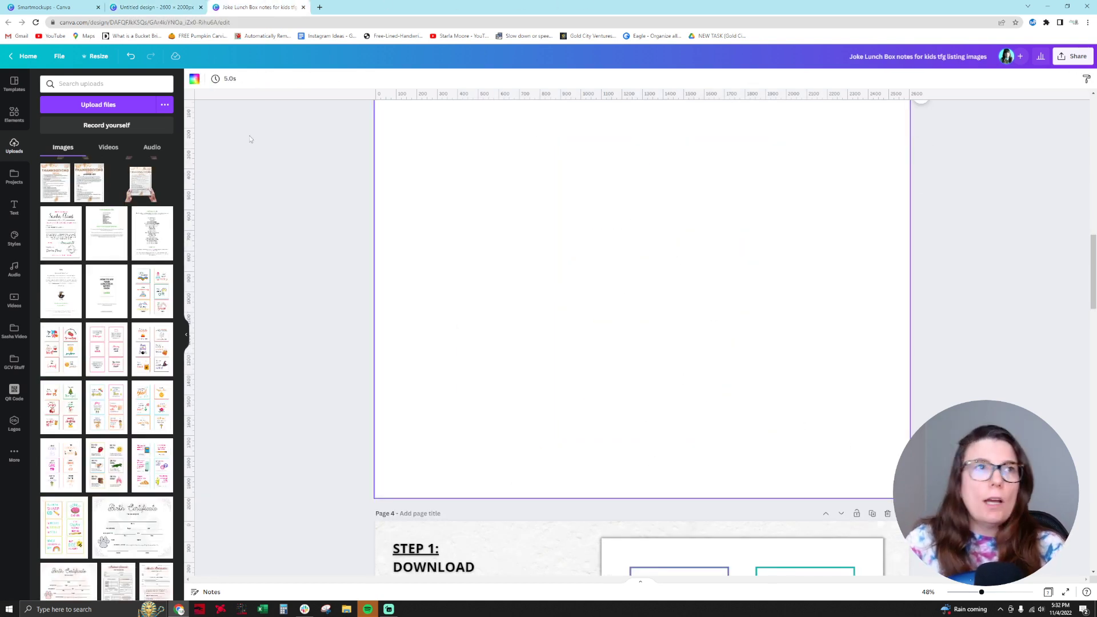
{"action": "left_click", "coordinate": [14, 113]}
{"action": "left_click", "coordinate": [95, 84]}
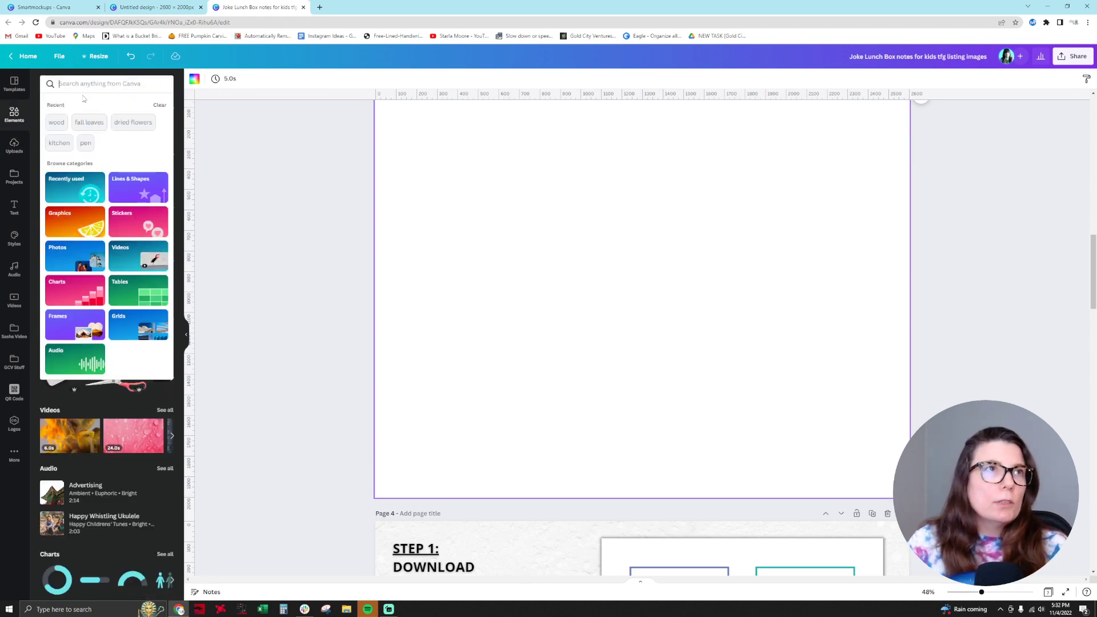
{"action": "type", "text": "wood"}
{"action": "key", "text": "Return"}
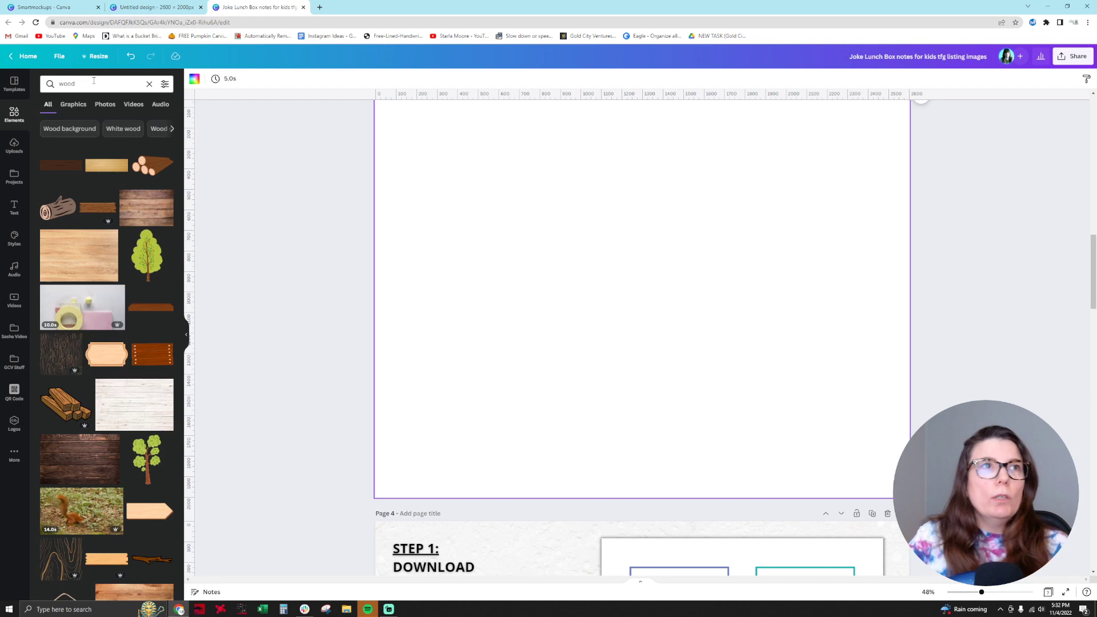
Add the dark wood plank photo and enlarge it to fill page 3.
{"action": "left_click", "coordinate": [146, 207]}
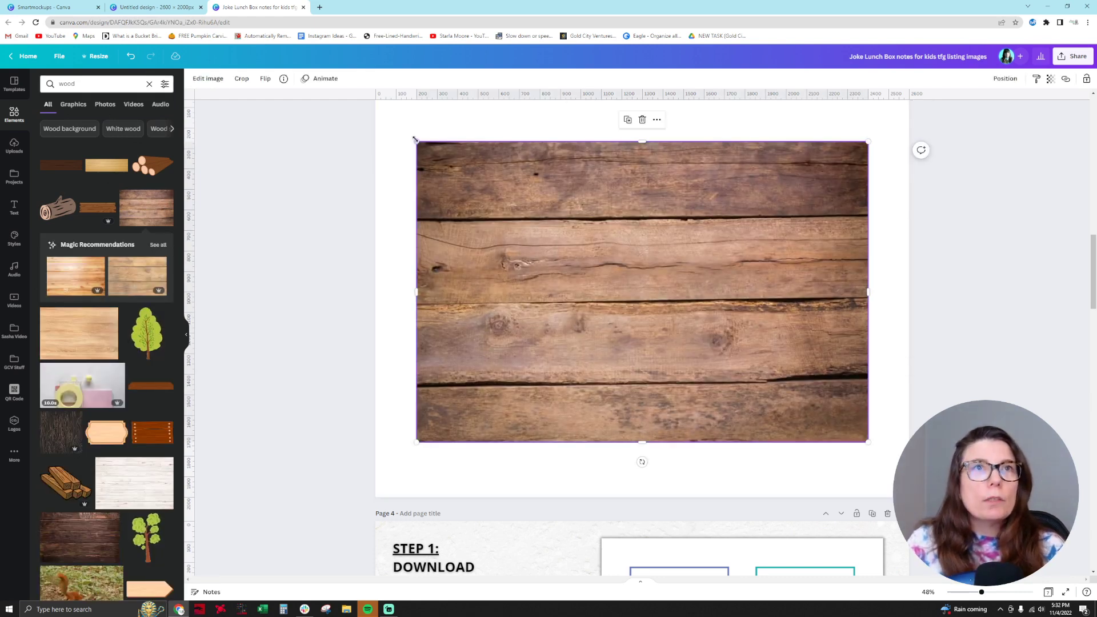
{"action": "scroll", "coordinate": [418, 147], "scroll_direction": "up", "scroll_amount": 1}
{"action": "left_click_drag", "start_coordinate": [416, 183], "coordinate": [334, 129]}
{"action": "left_click_drag", "start_coordinate": [868, 484], "coordinate": [910, 540]}
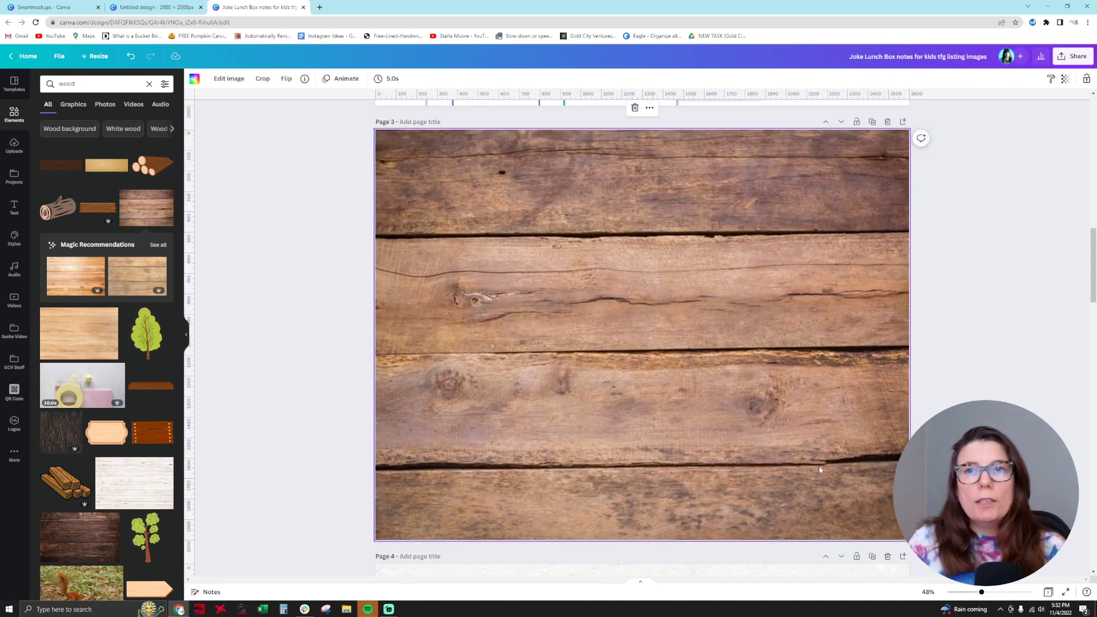
{"action": "right_click", "coordinate": [818, 465]}
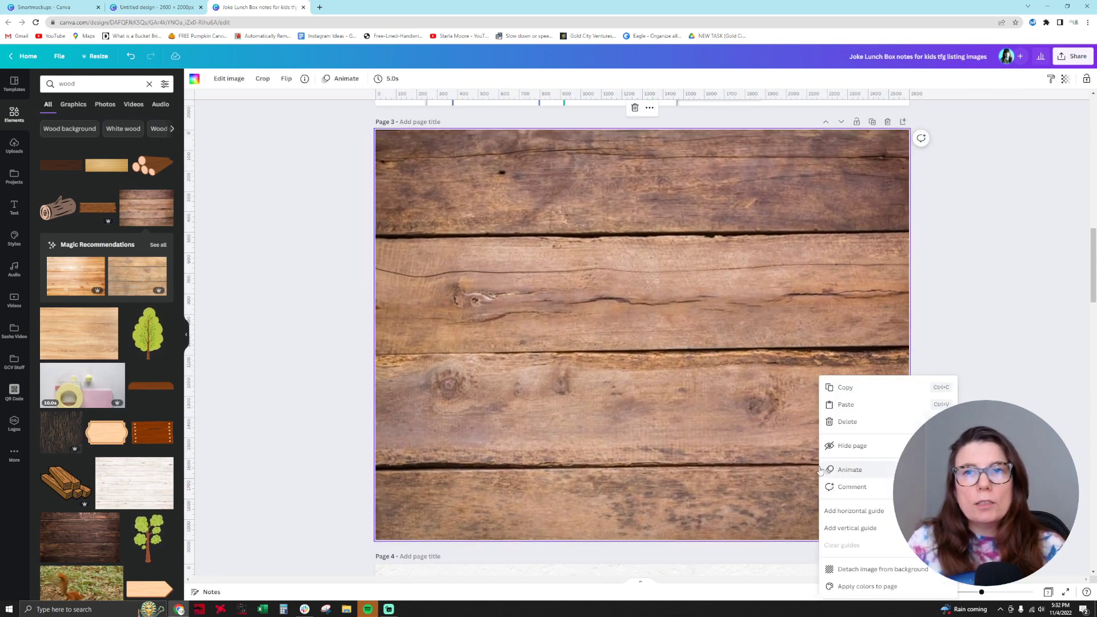
{"action": "left_click", "coordinate": [901, 570]}
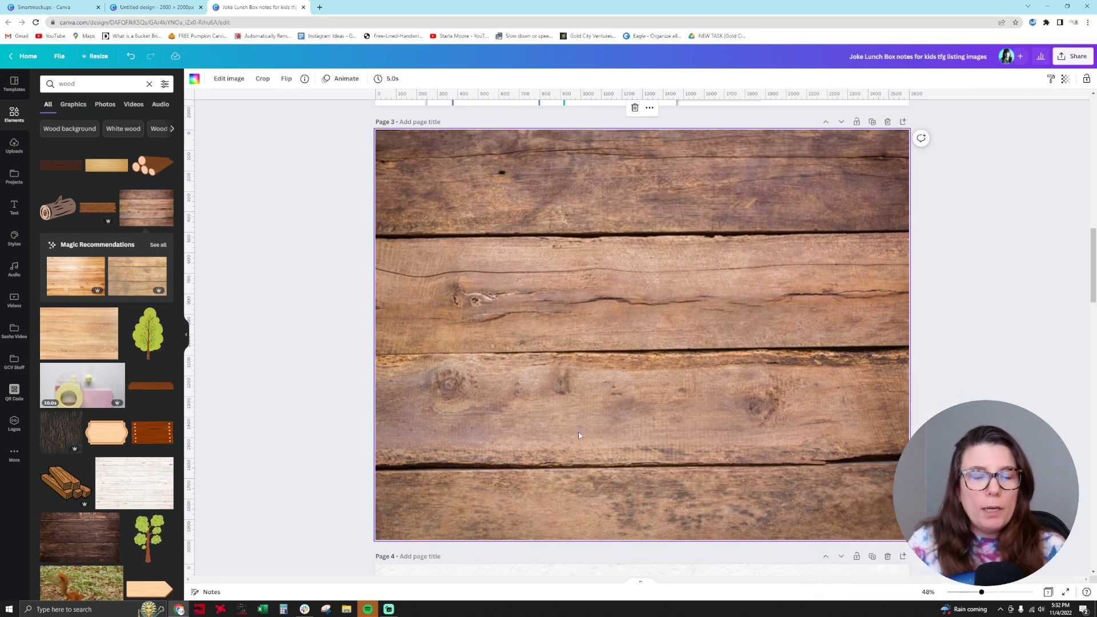
Place the hands-holding-sheet mockup on the wood background and enlarge it from both corners.
{"action": "left_click", "coordinate": [579, 435]}
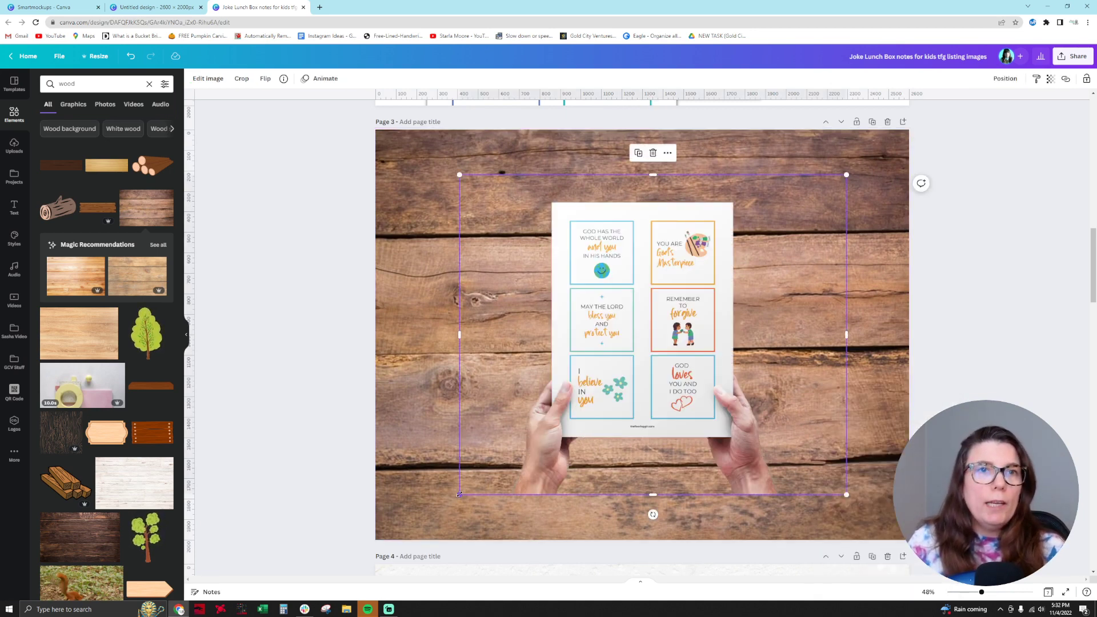
{"action": "left_click_drag", "start_coordinate": [457, 493], "coordinate": [375, 551]}
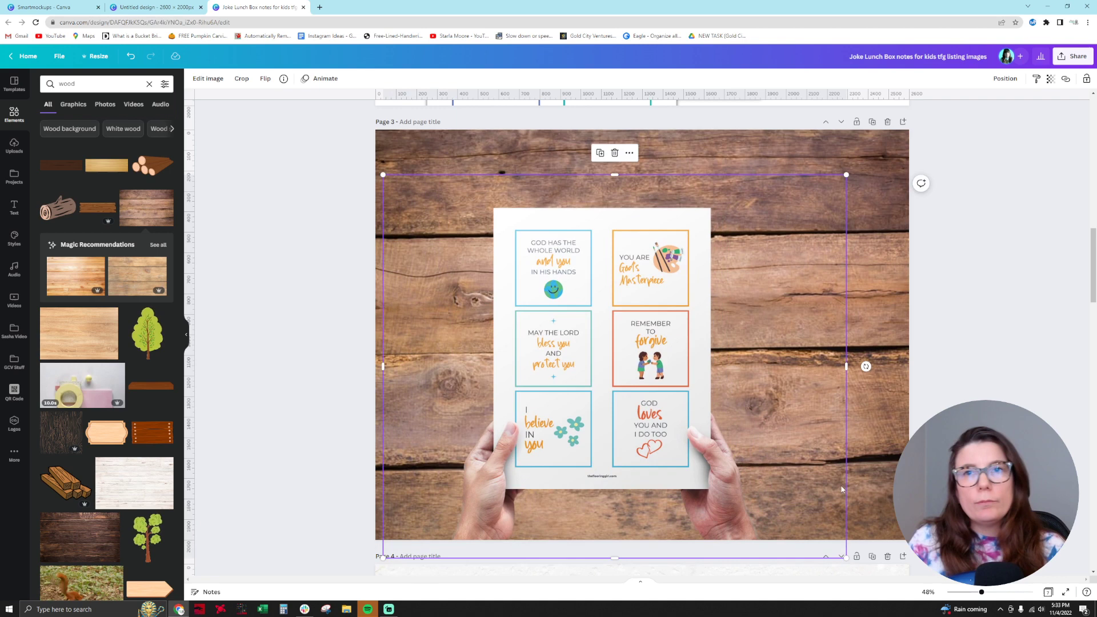
{"action": "left_click_drag", "start_coordinate": [859, 171], "coordinate": [941, 104]}
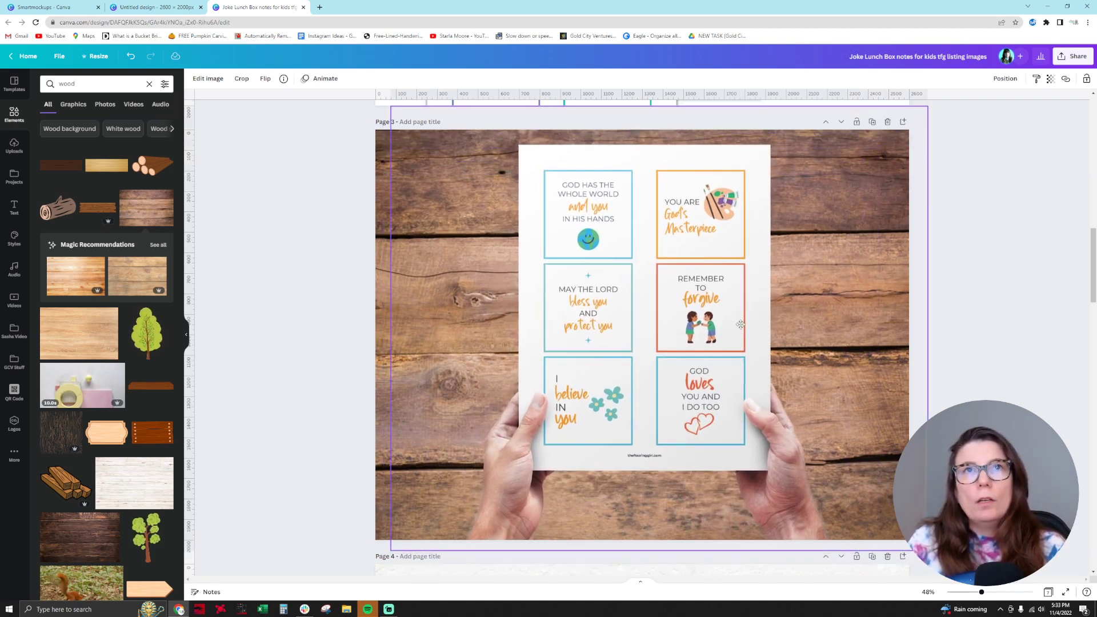
{"action": "left_click", "coordinate": [991, 326]}
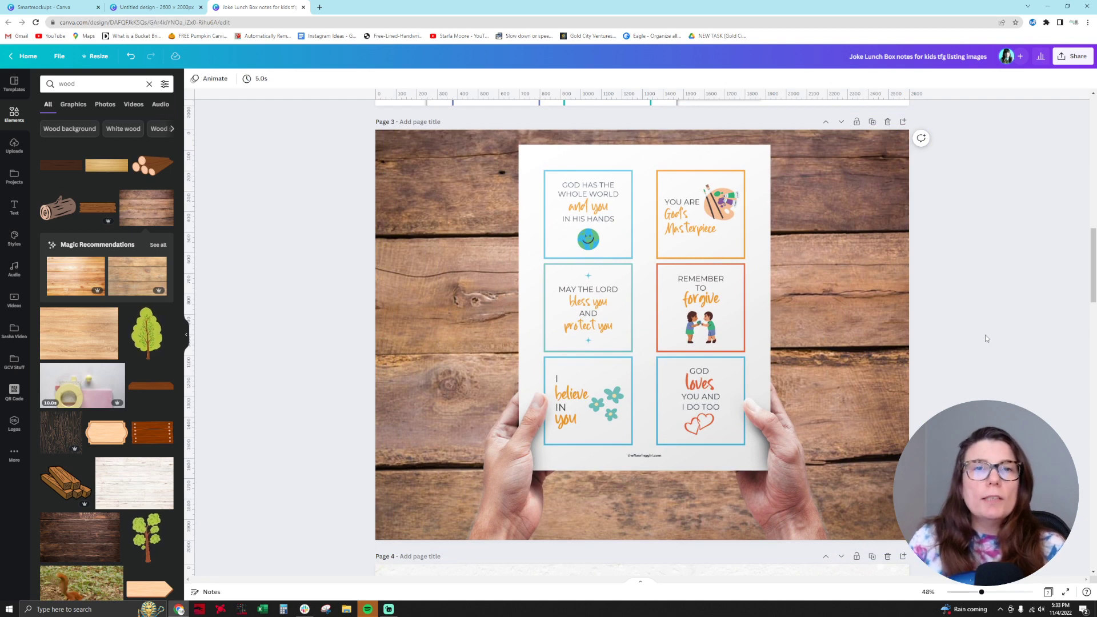